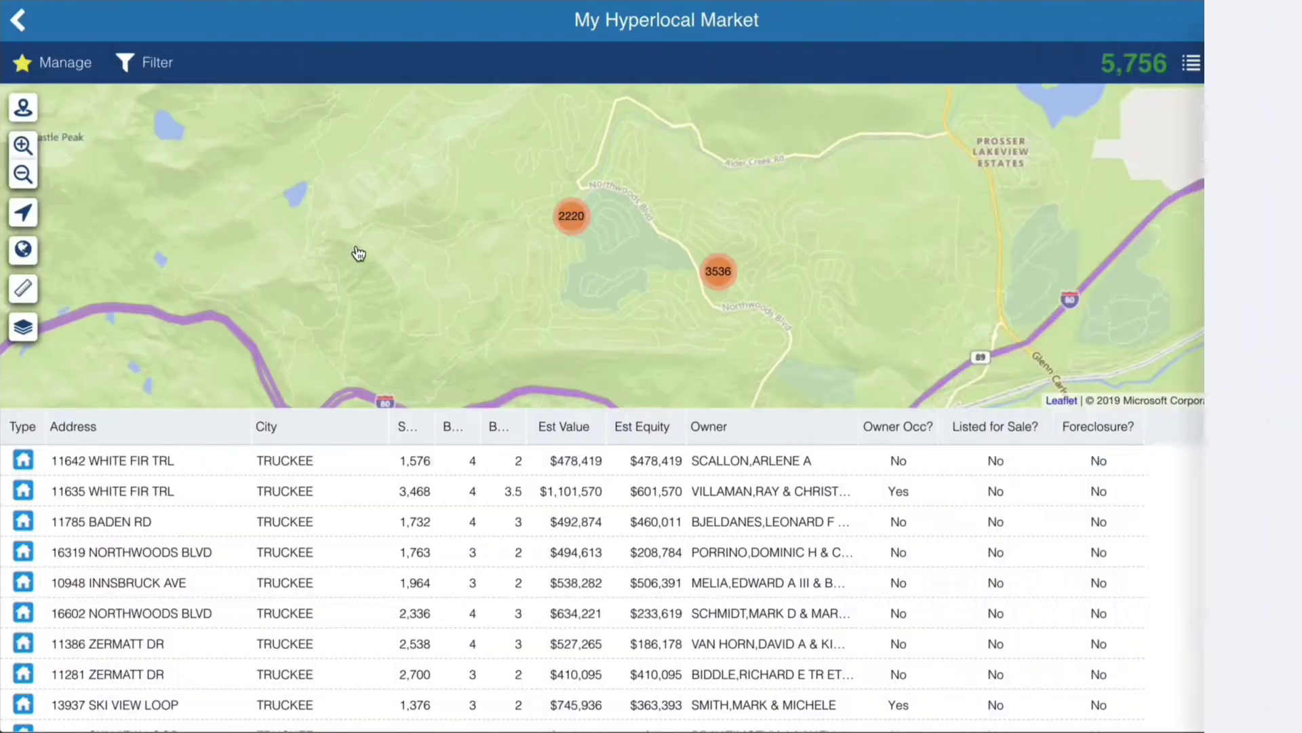
Open the first listed property's profile, return to My Lists, and switch to the Discover map
{"action": "left_click", "coordinate": [155, 458]}
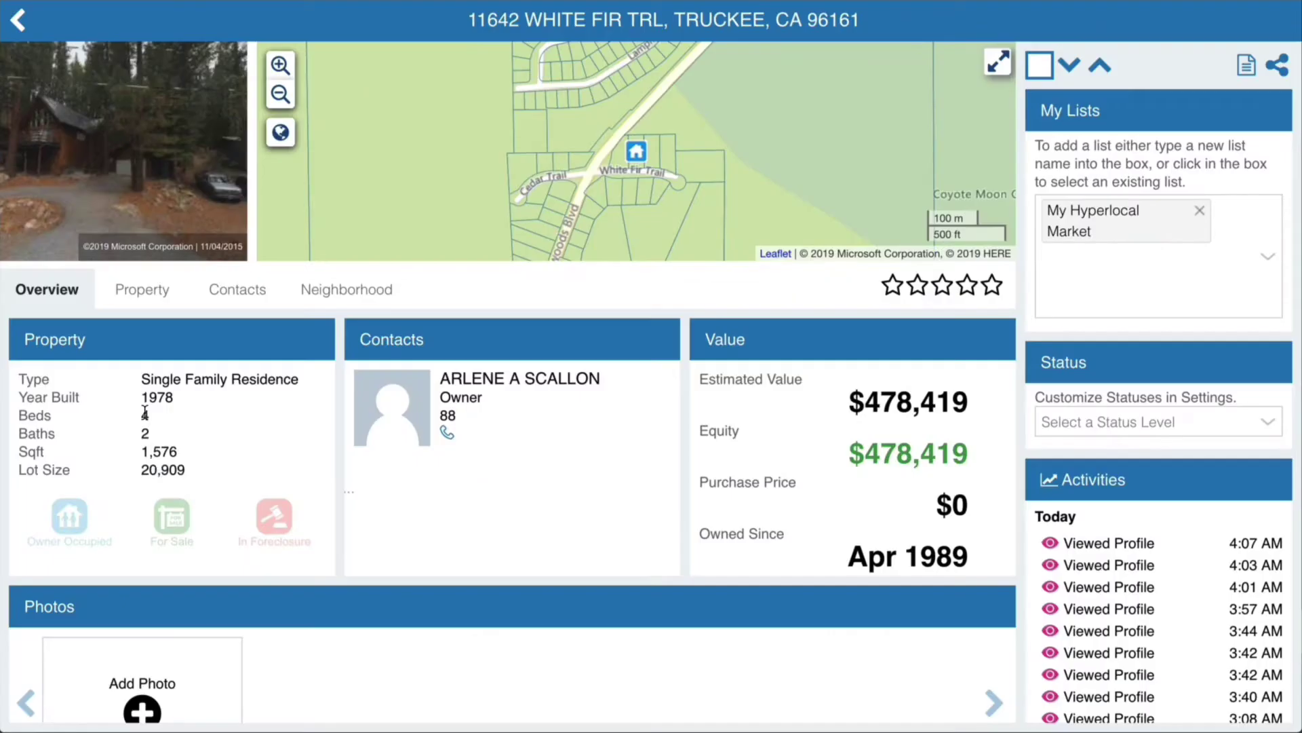
{"action": "left_click", "coordinate": [18, 21]}
{"action": "left_click", "coordinate": [18, 24]}
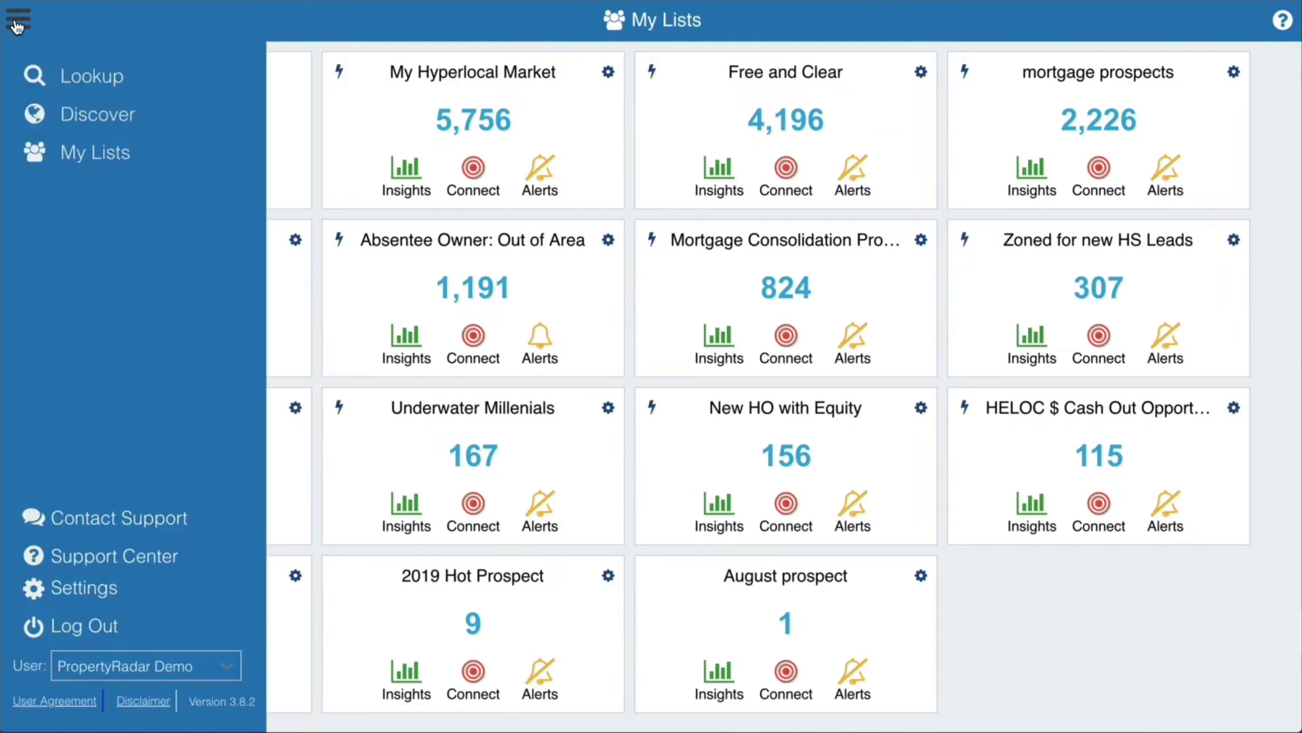
{"action": "left_click", "coordinate": [98, 113]}
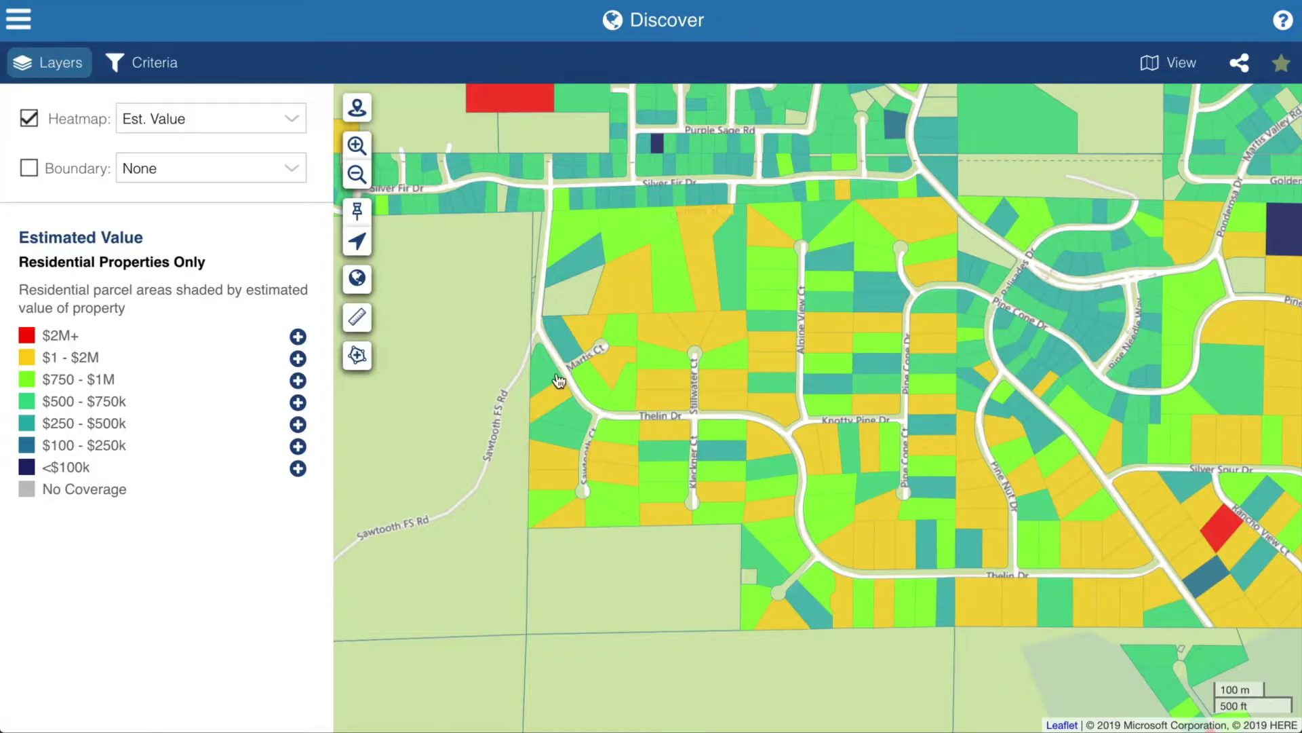
Open a shaded parcel's property page from Discover, then go to the Lookup page
{"action": "left_click", "coordinate": [729, 526]}
{"action": "left_click", "coordinate": [524, 171]}
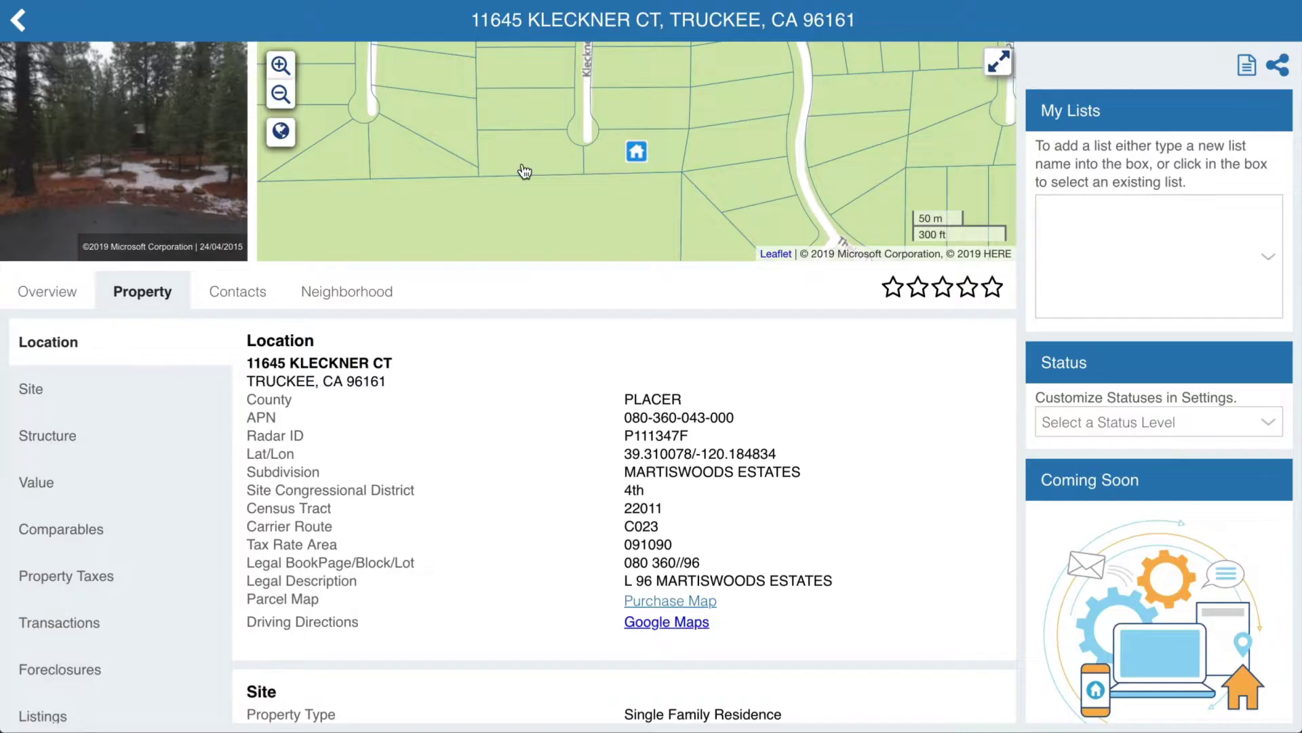
{"action": "left_click", "coordinate": [19, 25]}
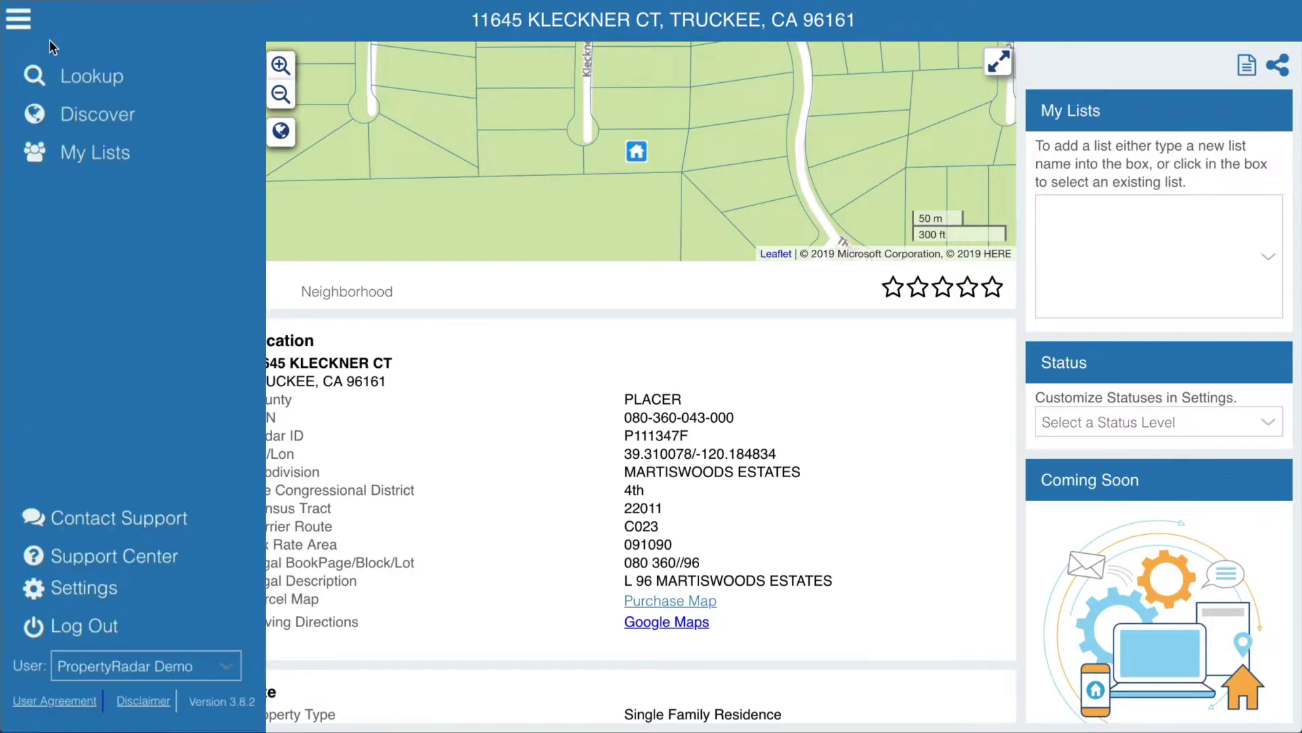
{"action": "left_click", "coordinate": [98, 78]}
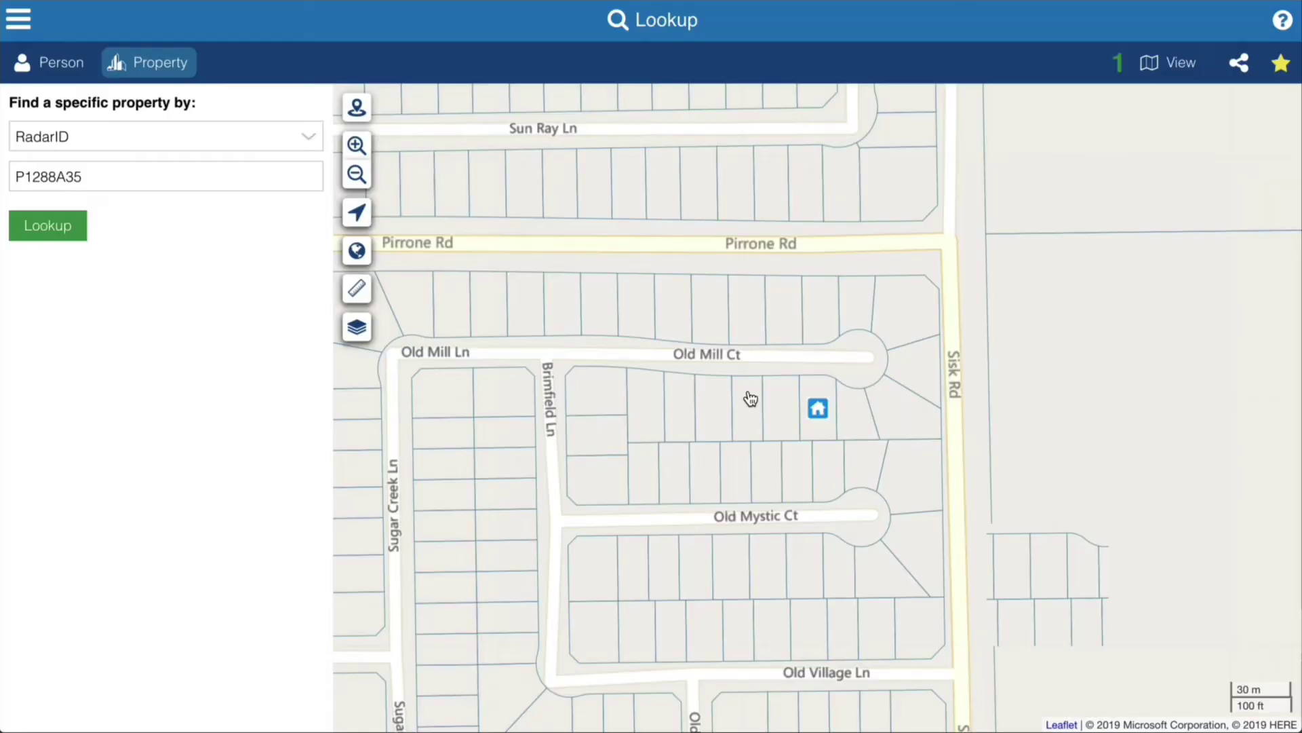
Open the Salida house's full profile from its map marker's Property Info box
{"action": "left_click", "coordinate": [818, 409]}
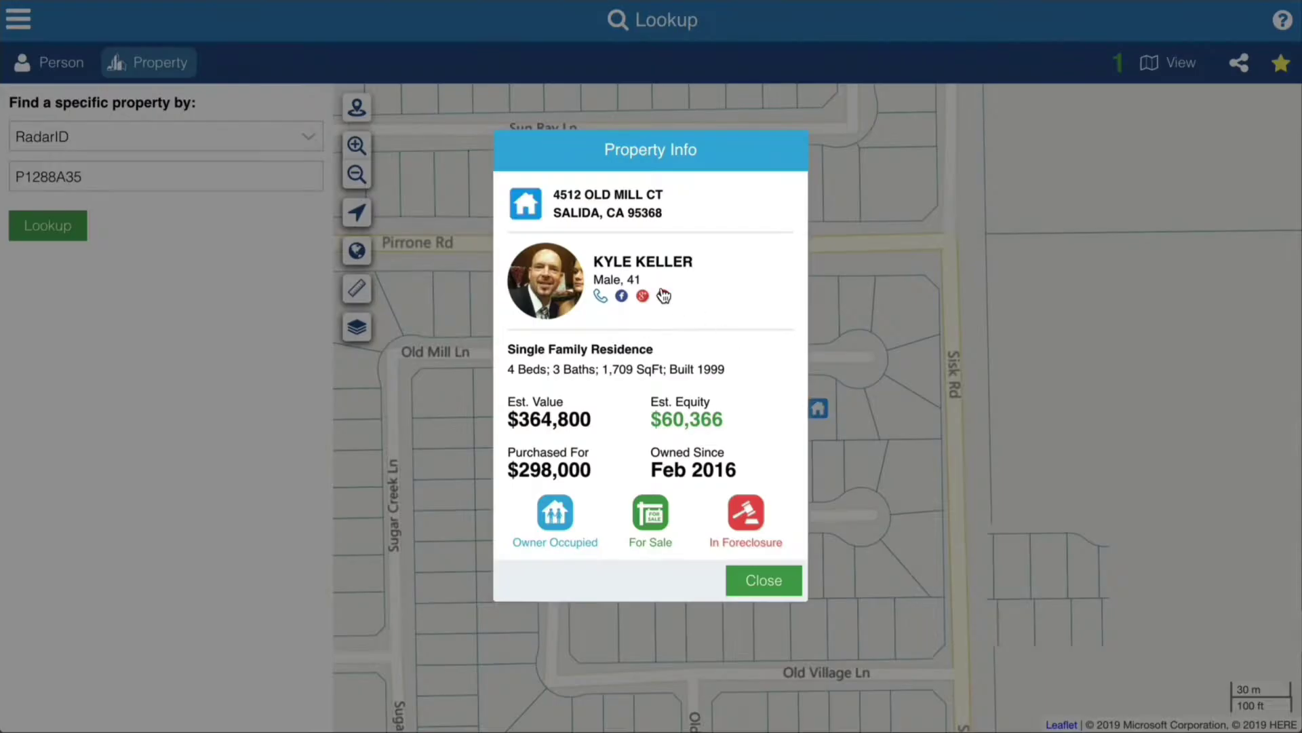
{"action": "left_click", "coordinate": [533, 216]}
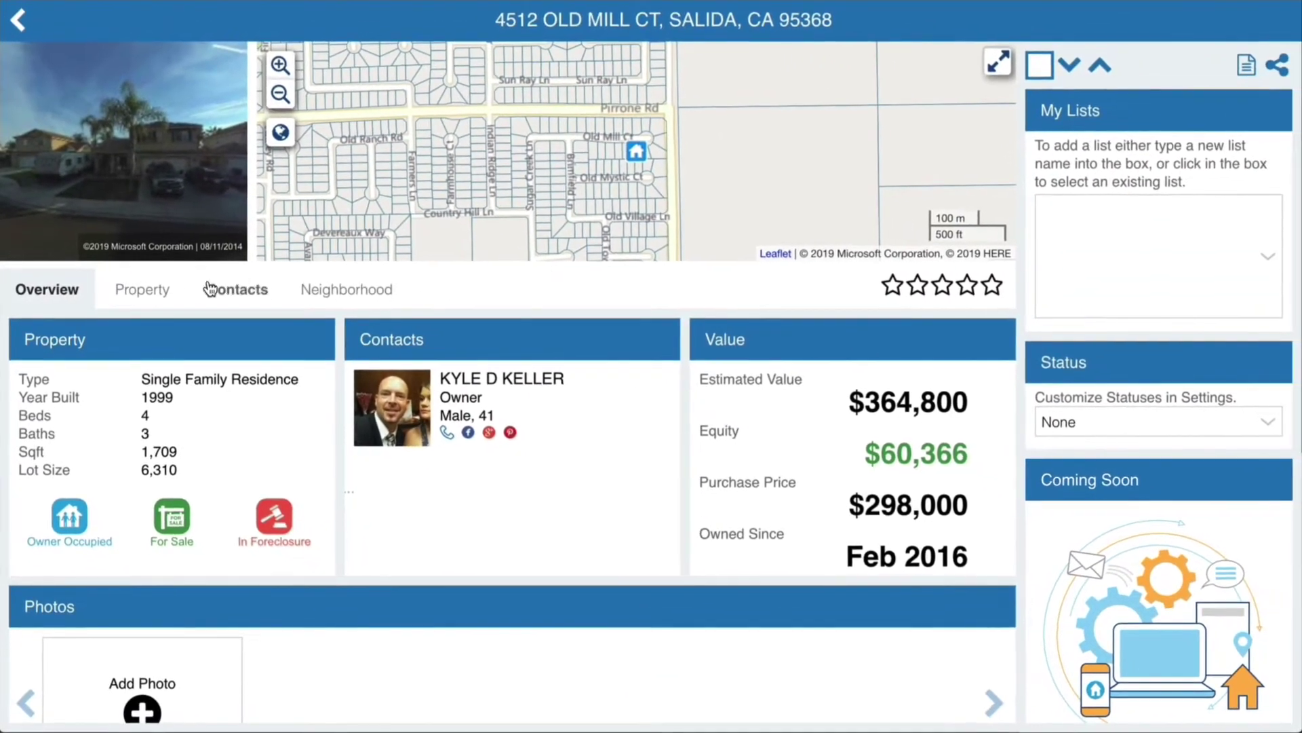
Scroll through the sections of the property's Property tab records
{"action": "left_click", "coordinate": [171, 291]}
{"action": "scroll", "coordinate": [986, 401], "scroll_direction": "down", "scroll_amount": 5}
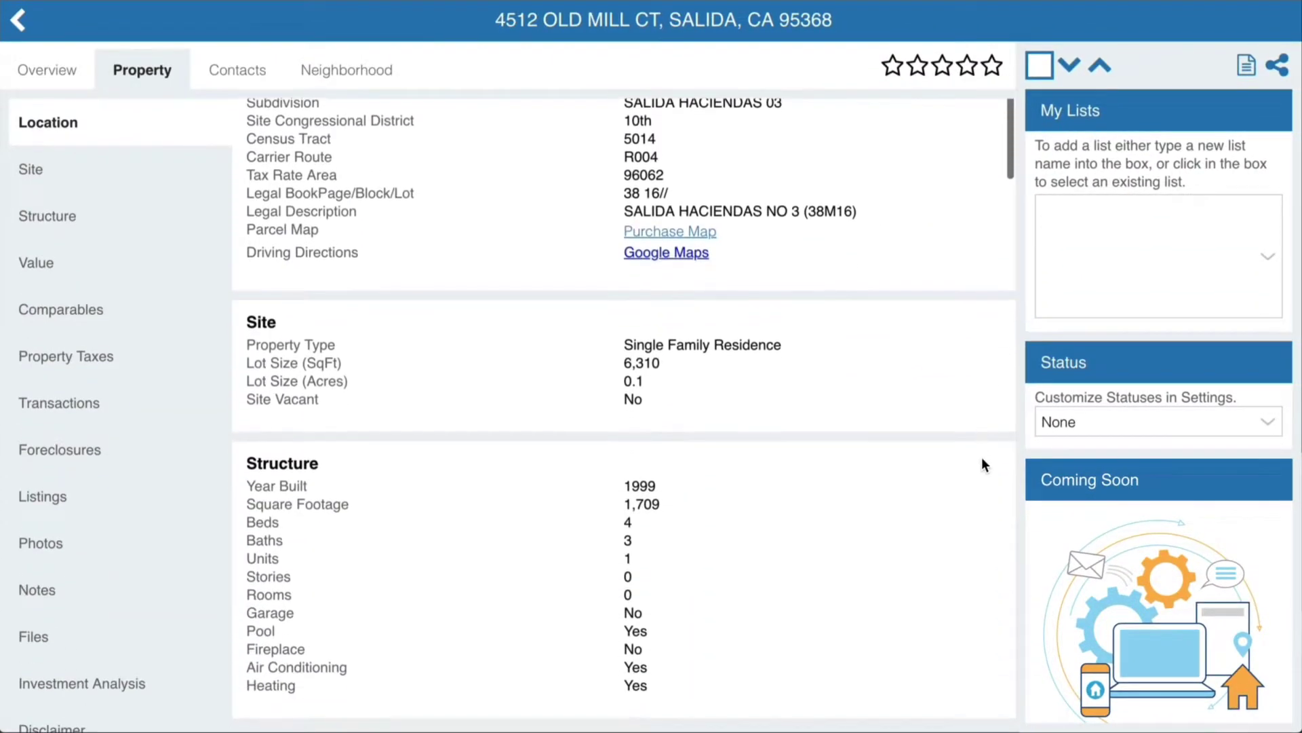
{"action": "scroll", "coordinate": [976, 499], "scroll_direction": "down", "scroll_amount": 10}
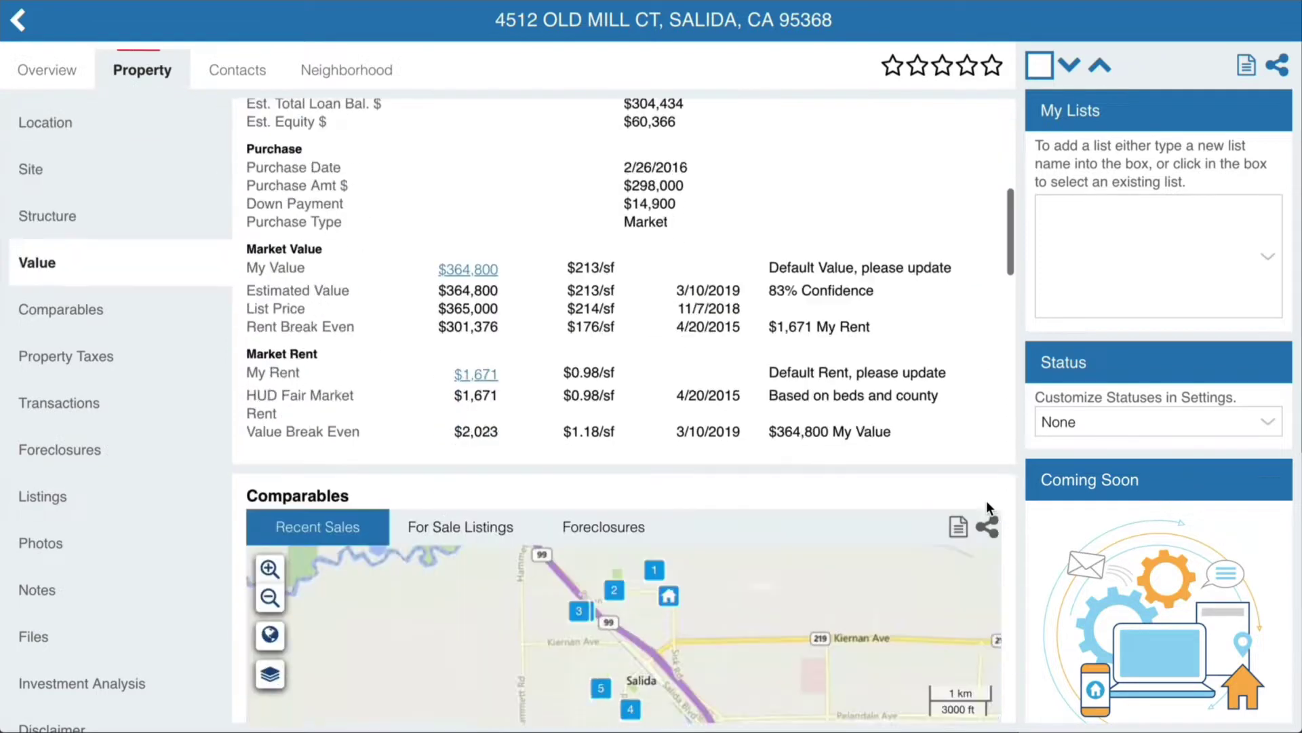
{"action": "scroll", "coordinate": [1006, 500], "scroll_direction": "down", "scroll_amount": 7}
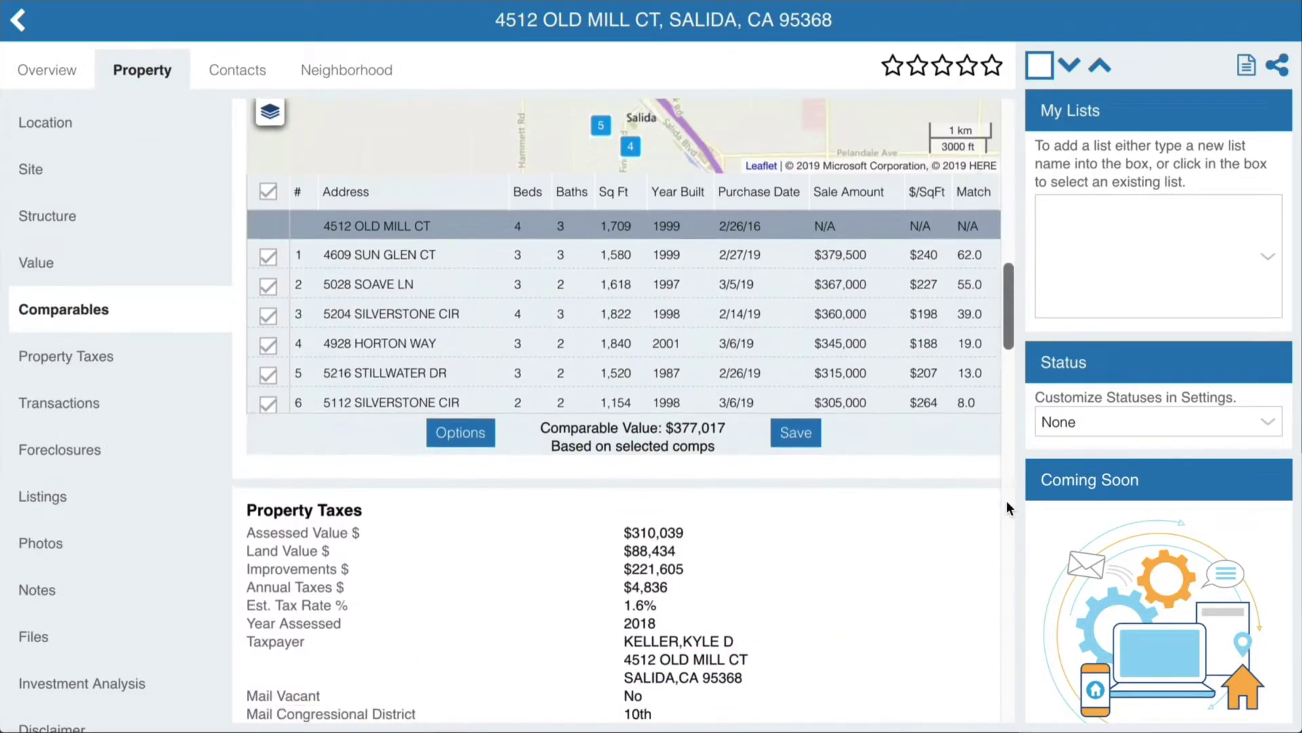
{"action": "scroll", "coordinate": [1007, 501], "scroll_direction": "down", "scroll_amount": 5}
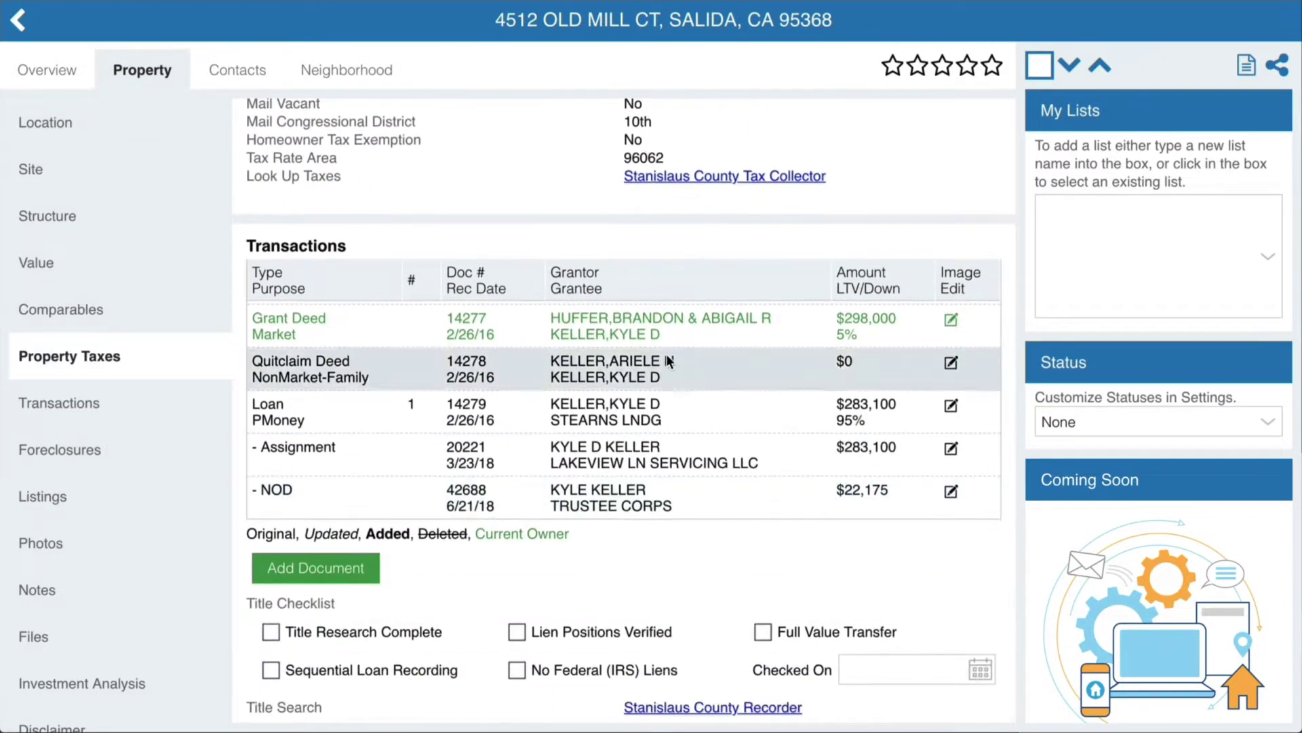
View the owner's details on the Contacts tab down to the disclaimer
{"action": "left_click", "coordinate": [241, 72]}
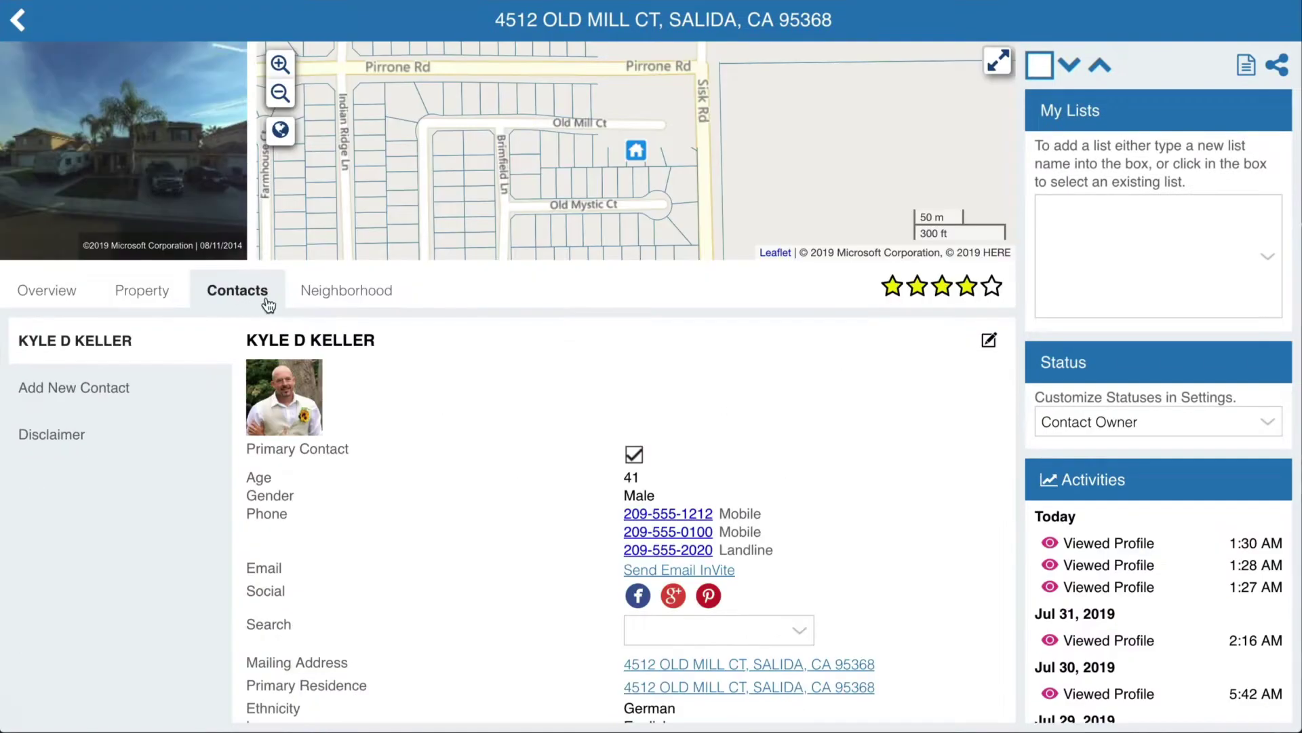
{"action": "scroll", "coordinate": [933, 557], "scroll_direction": "down", "scroll_amount": 7}
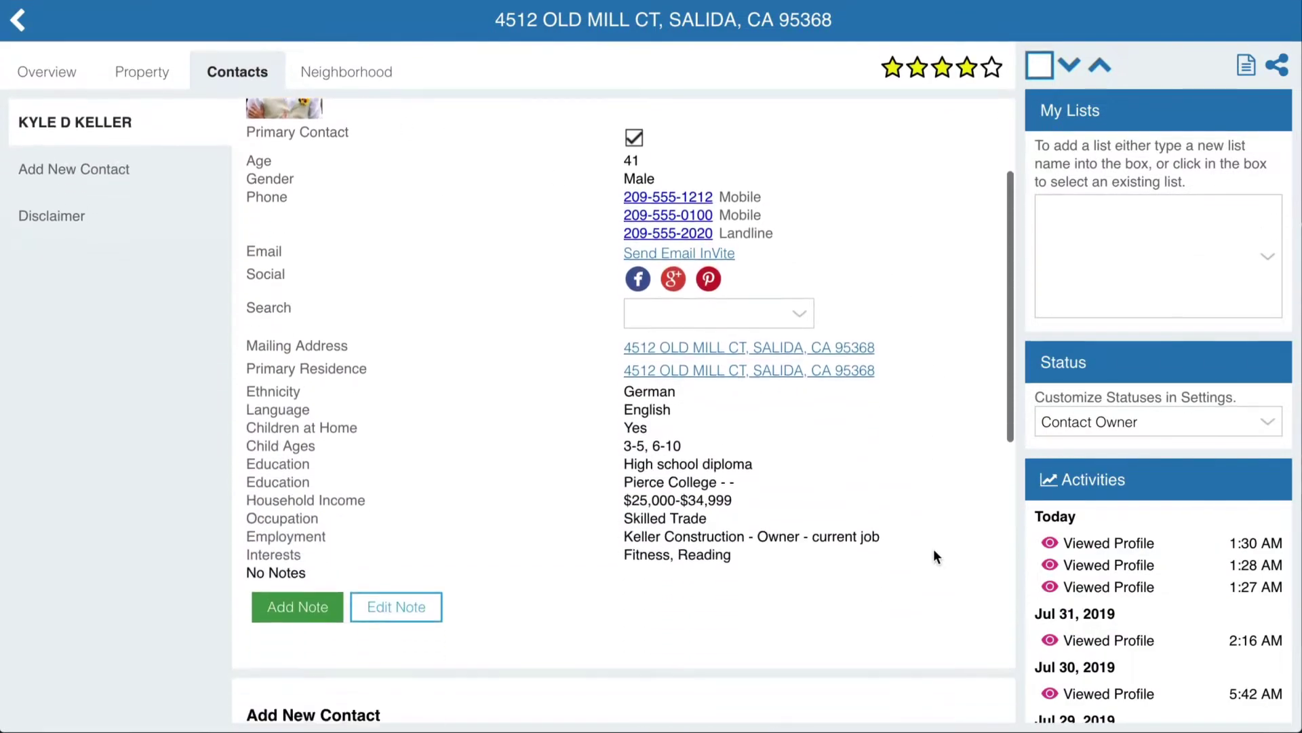
{"action": "scroll", "coordinate": [933, 553], "scroll_direction": "down", "scroll_amount": 5}
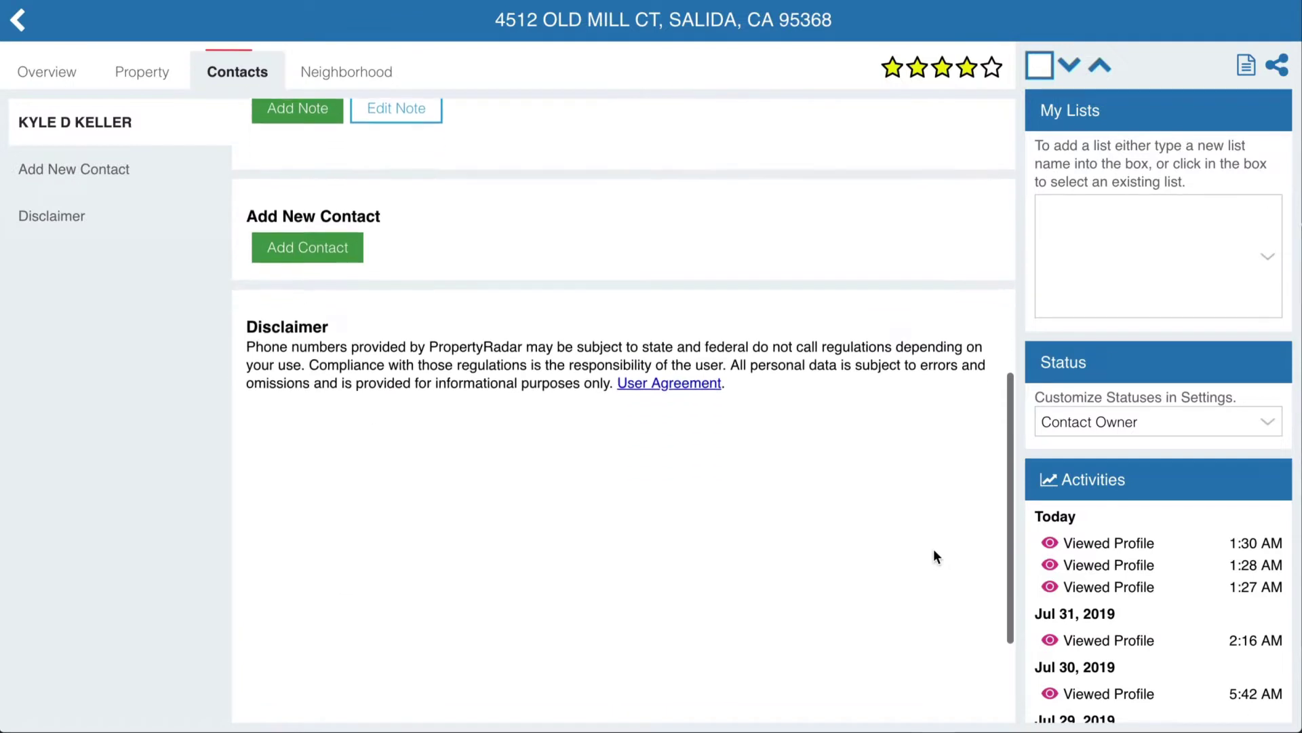
Scroll through the Neighborhood tab's statistics
{"action": "left_click", "coordinate": [358, 80]}
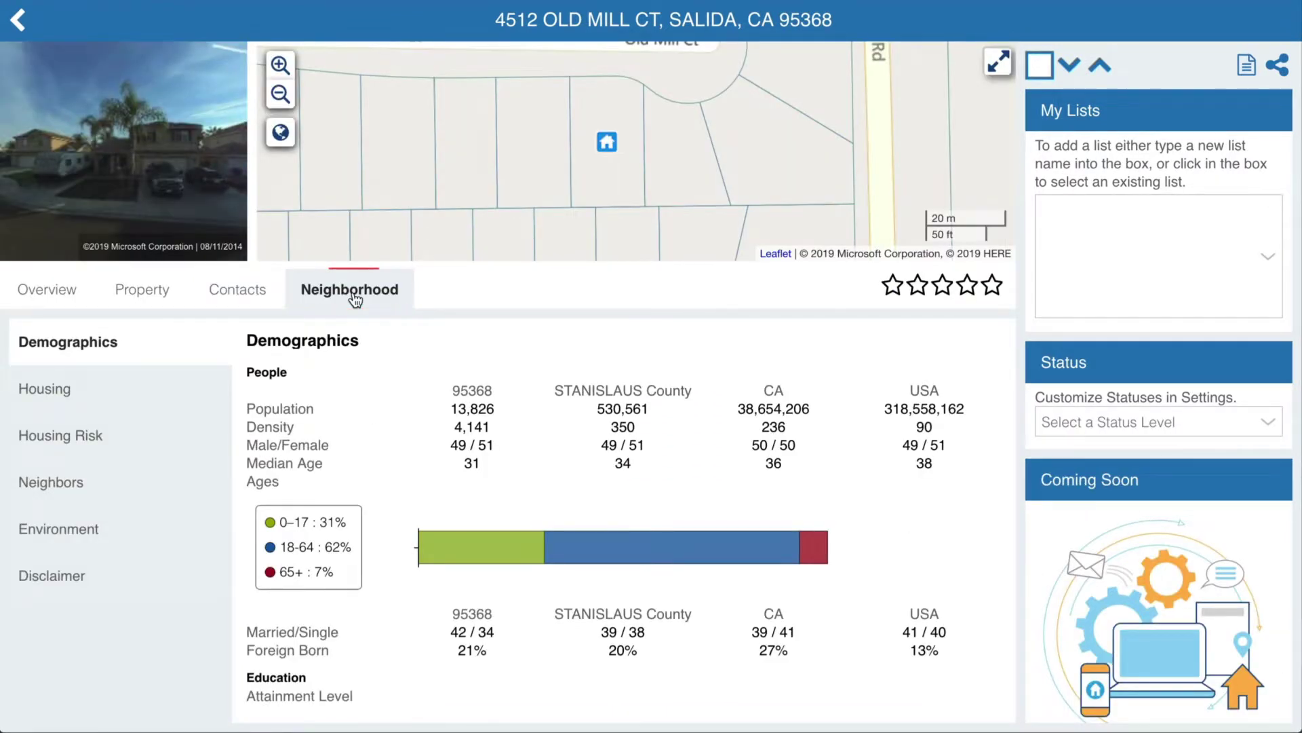
{"action": "scroll", "coordinate": [355, 316], "scroll_direction": "down", "scroll_amount": 8}
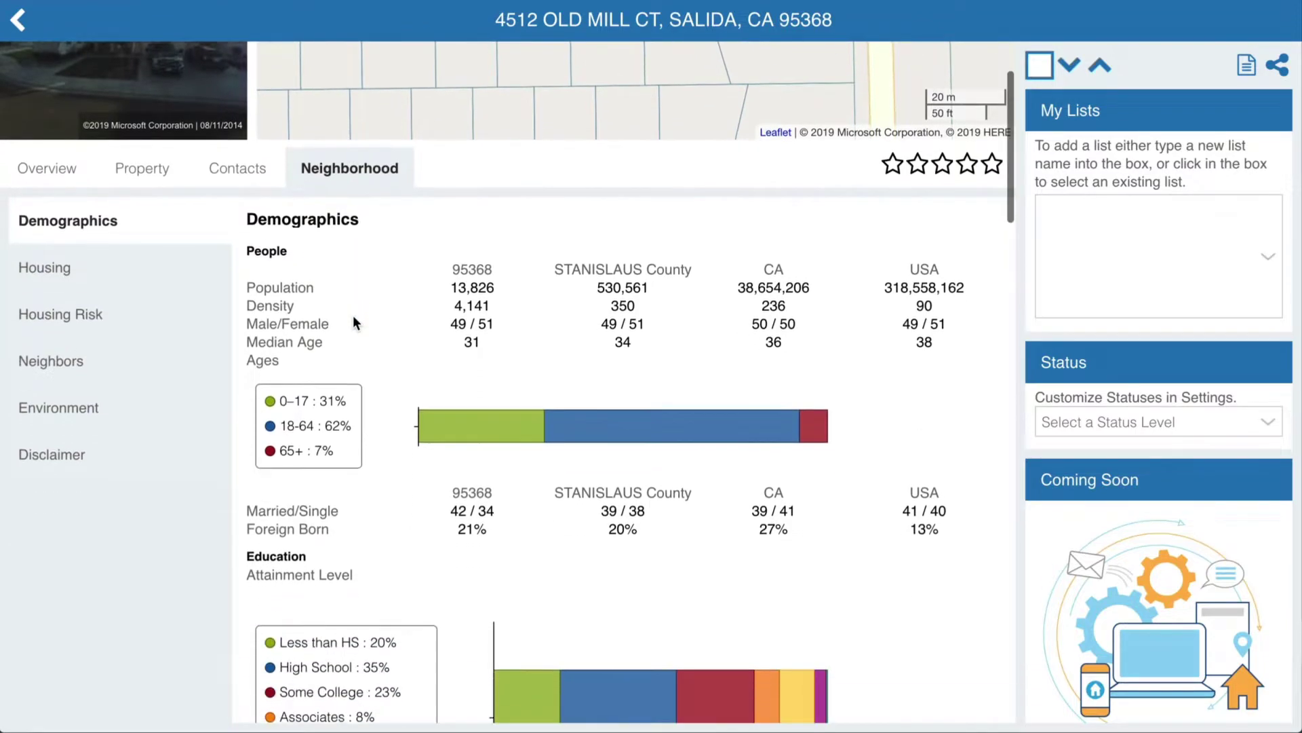
{"action": "scroll", "coordinate": [353, 315], "scroll_direction": "down", "scroll_amount": 15}
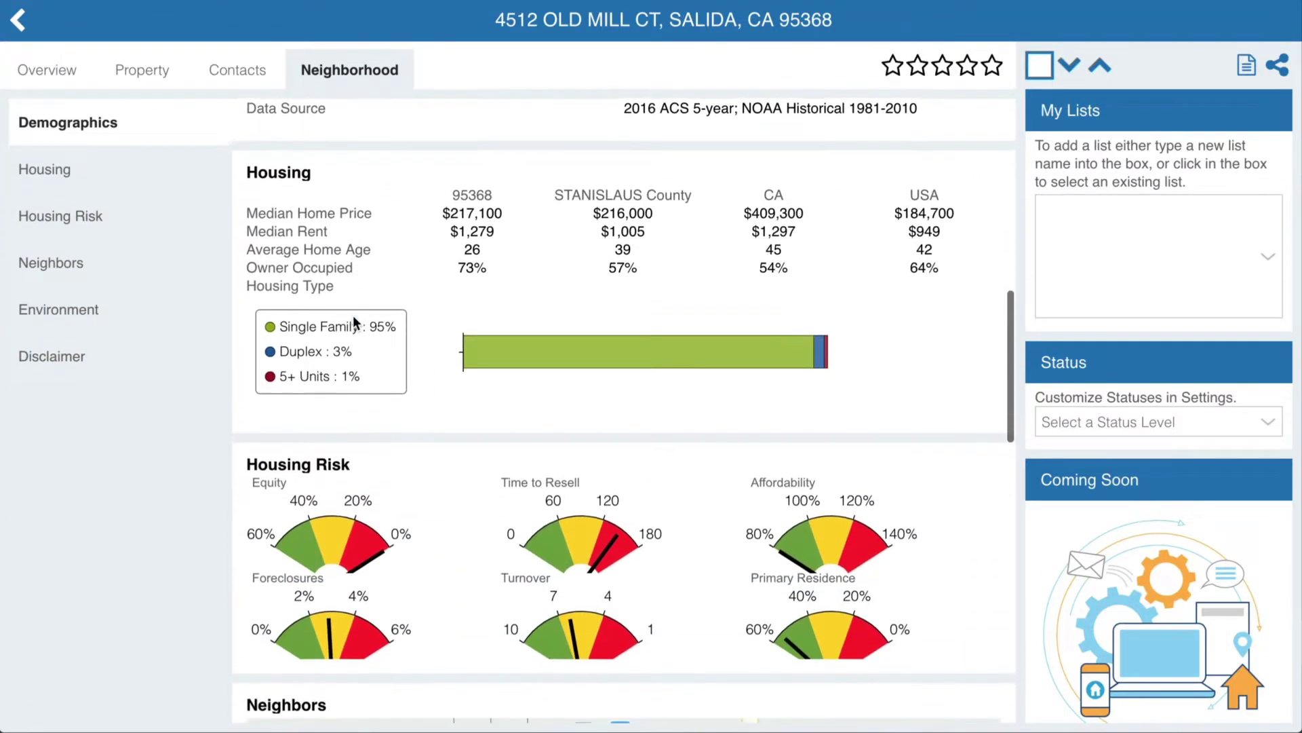
{"action": "scroll", "coordinate": [353, 314], "scroll_direction": "down", "scroll_amount": 3}
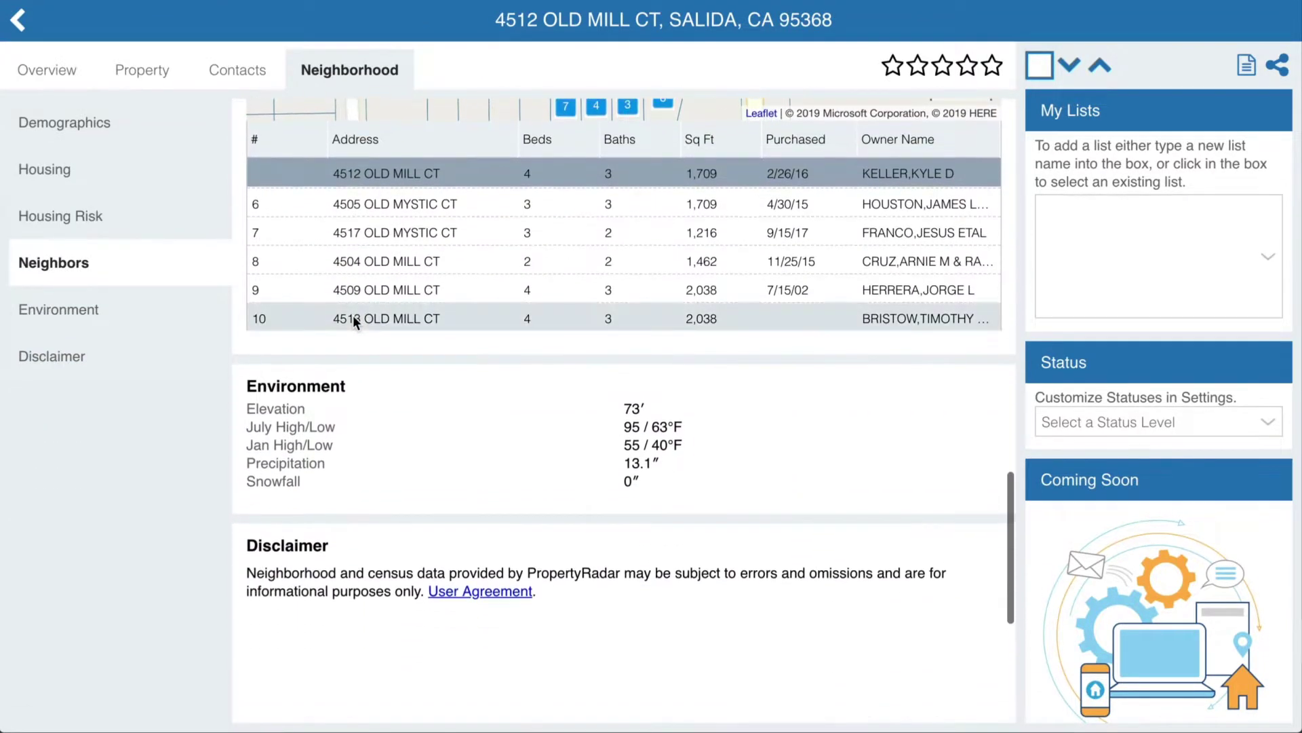
Jump through Demographics, Housing, Housing Risk, Neighbors, Environment and Disclaimer, then return to Overview
{"action": "left_click", "coordinate": [70, 132]}
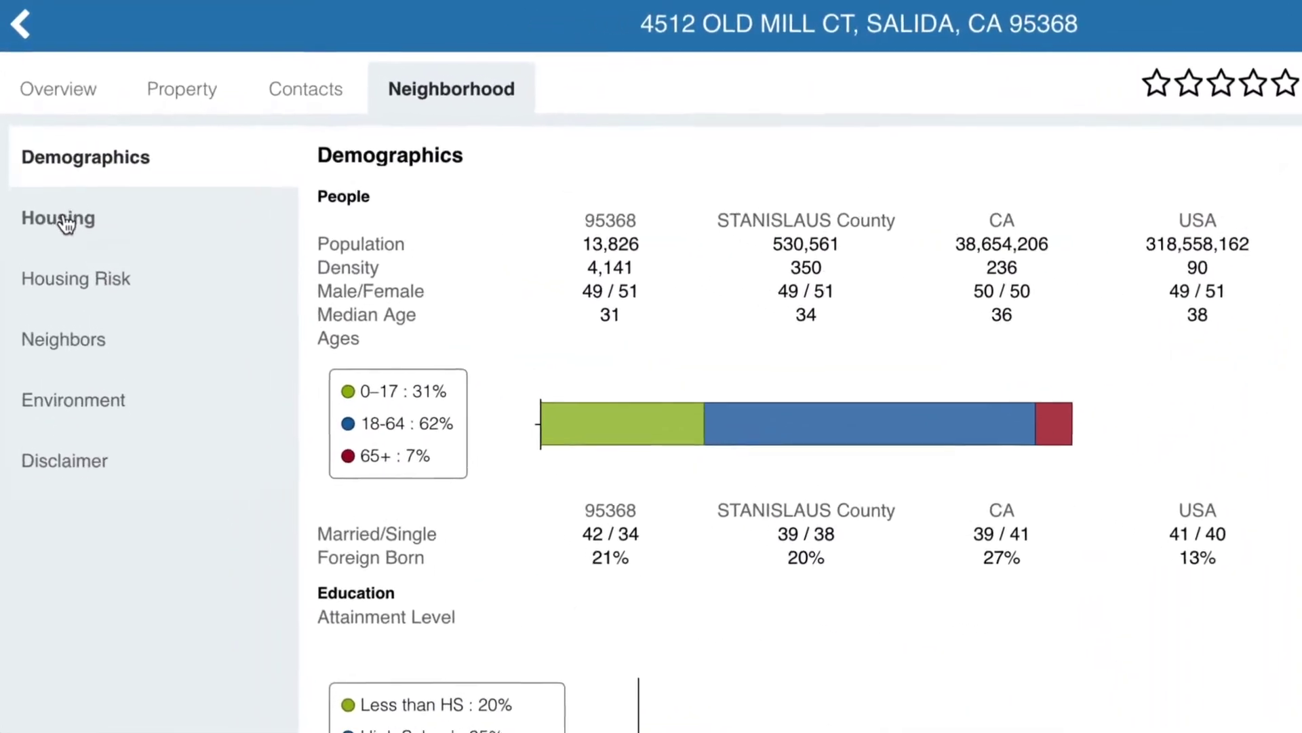
{"action": "left_click", "coordinate": [47, 174]}
{"action": "left_click", "coordinate": [48, 223]}
{"action": "left_click", "coordinate": [74, 367]}
{"action": "left_click", "coordinate": [78, 432]}
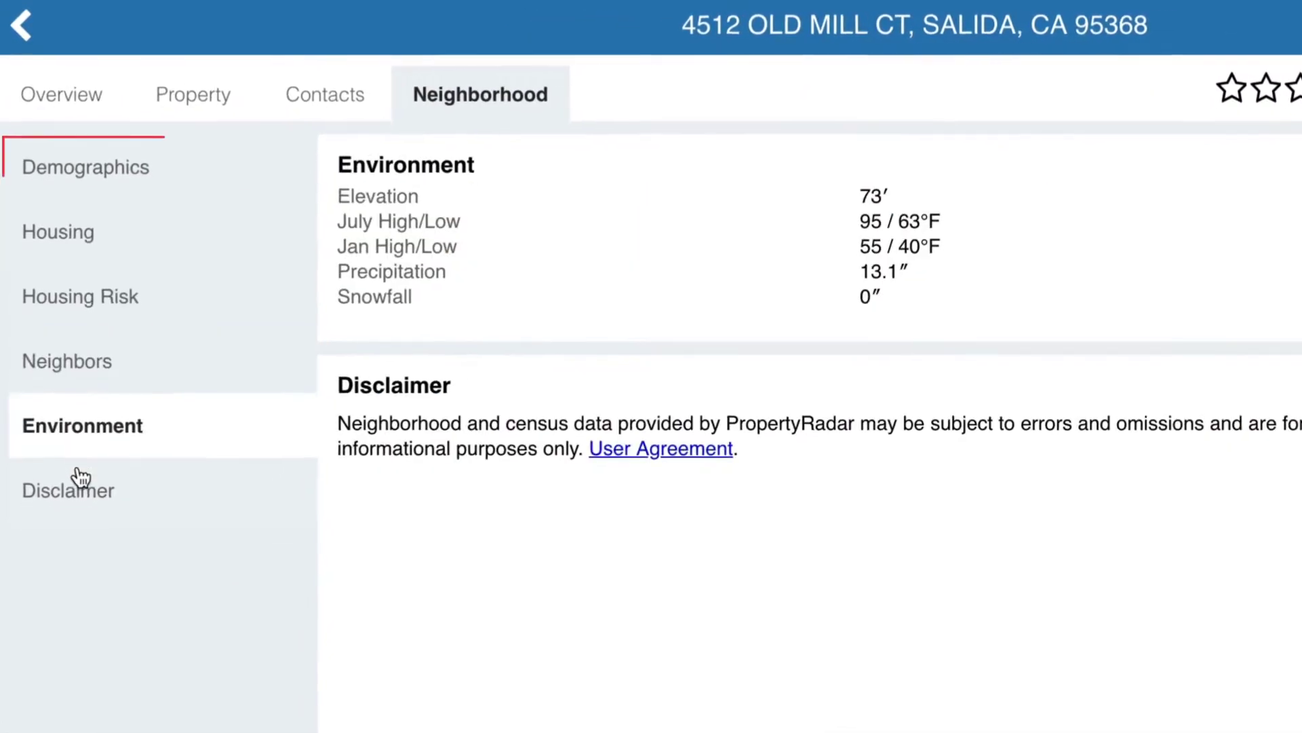
{"action": "left_click", "coordinate": [71, 497]}
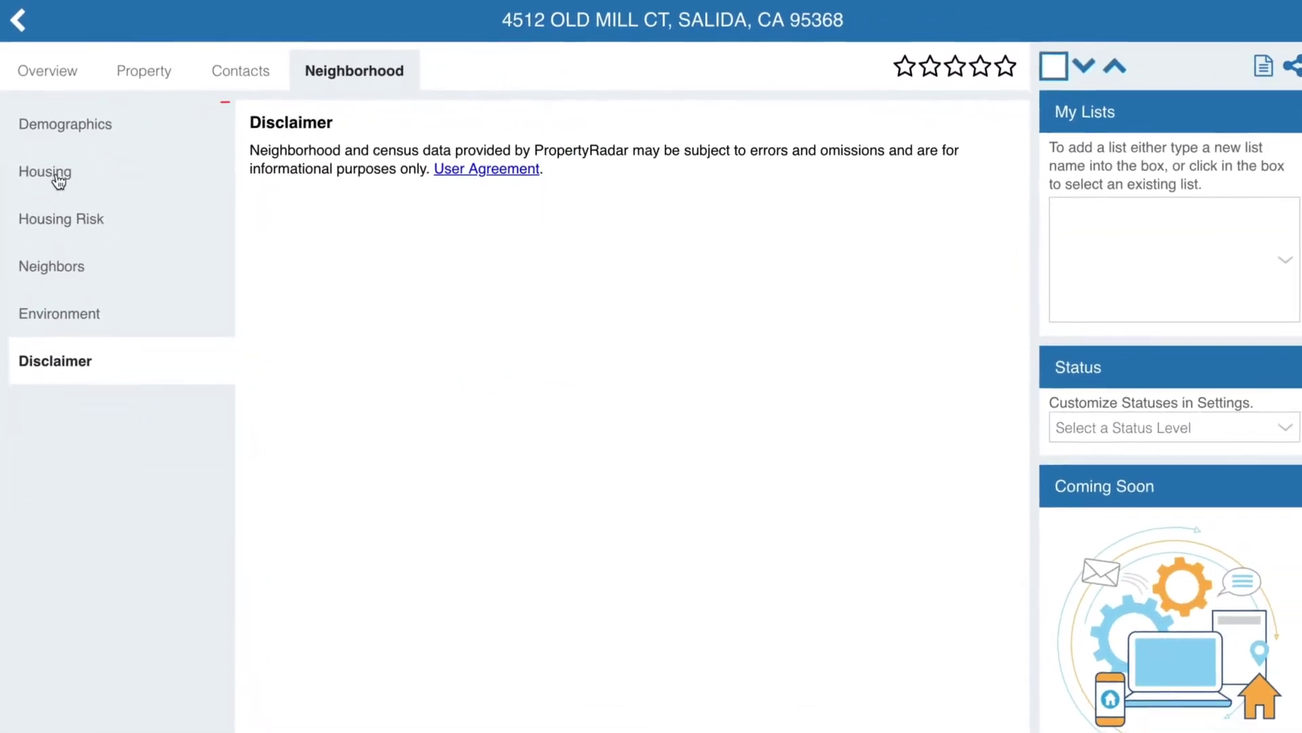
{"action": "left_click", "coordinate": [51, 75]}
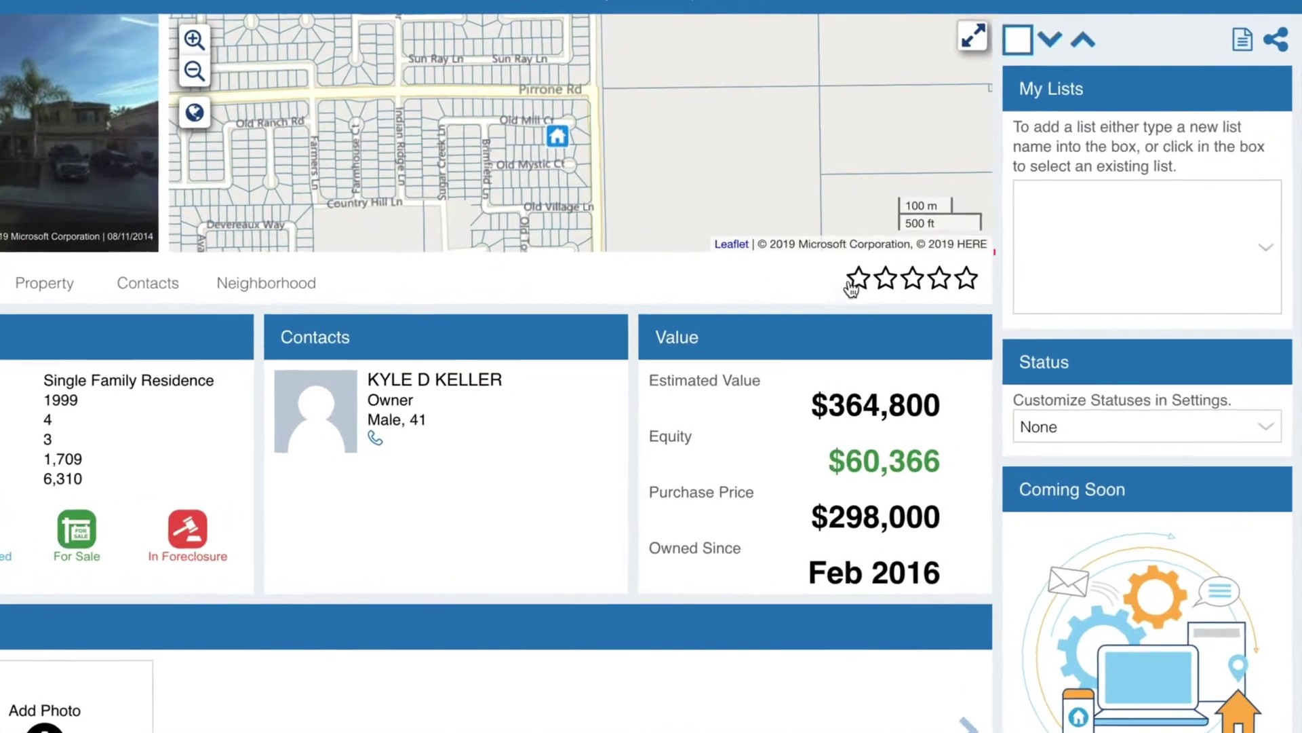
Rate the Salida property four stars
{"action": "left_click", "coordinate": [966, 285]}
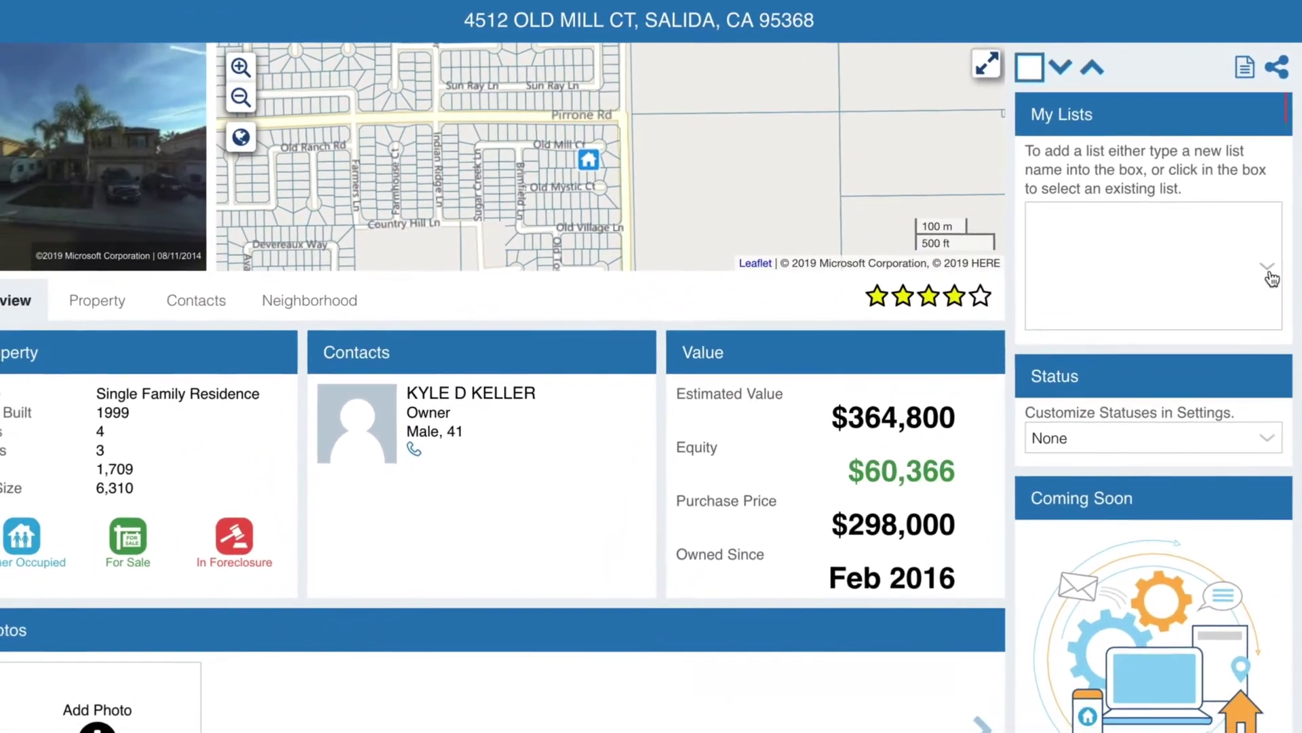
Put the Salida house on the Bank owned (REO) list and mark its status Check Value
{"action": "left_click", "coordinate": [1272, 278]}
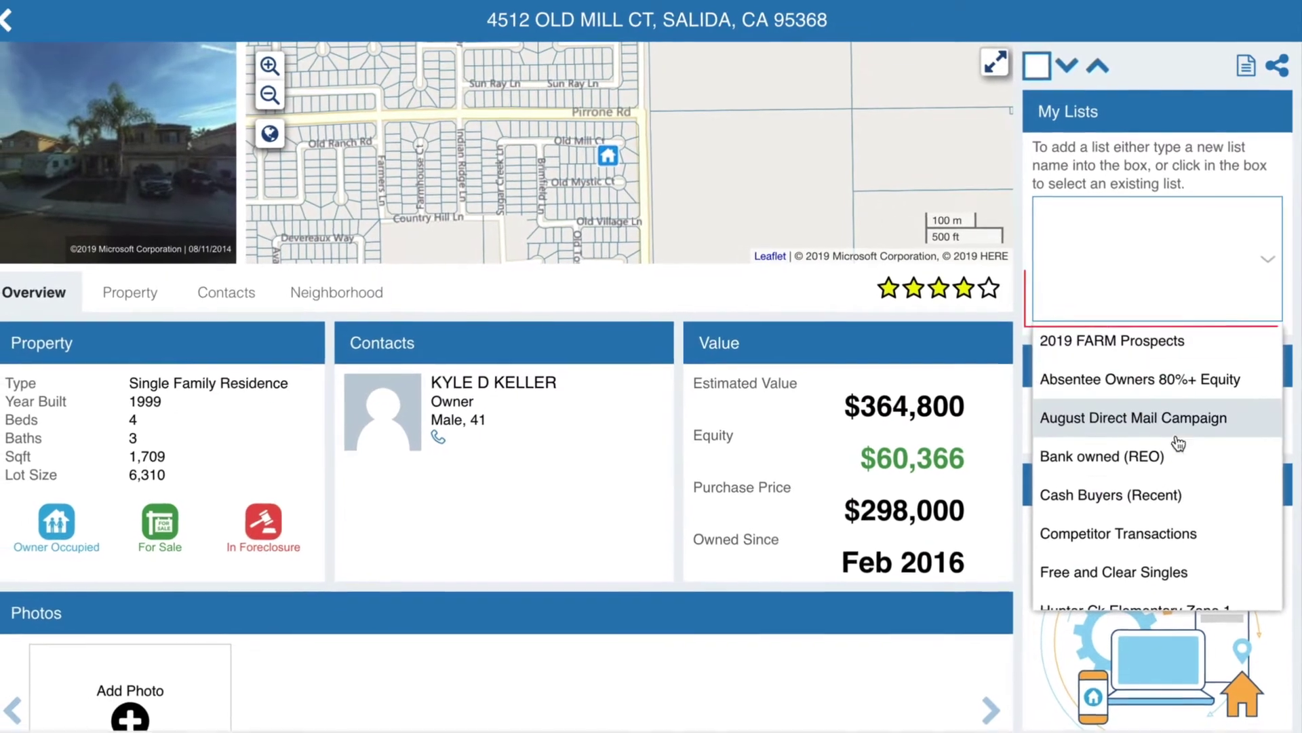
{"action": "left_click", "coordinate": [1147, 453]}
{"action": "left_click", "coordinate": [1011, 448]}
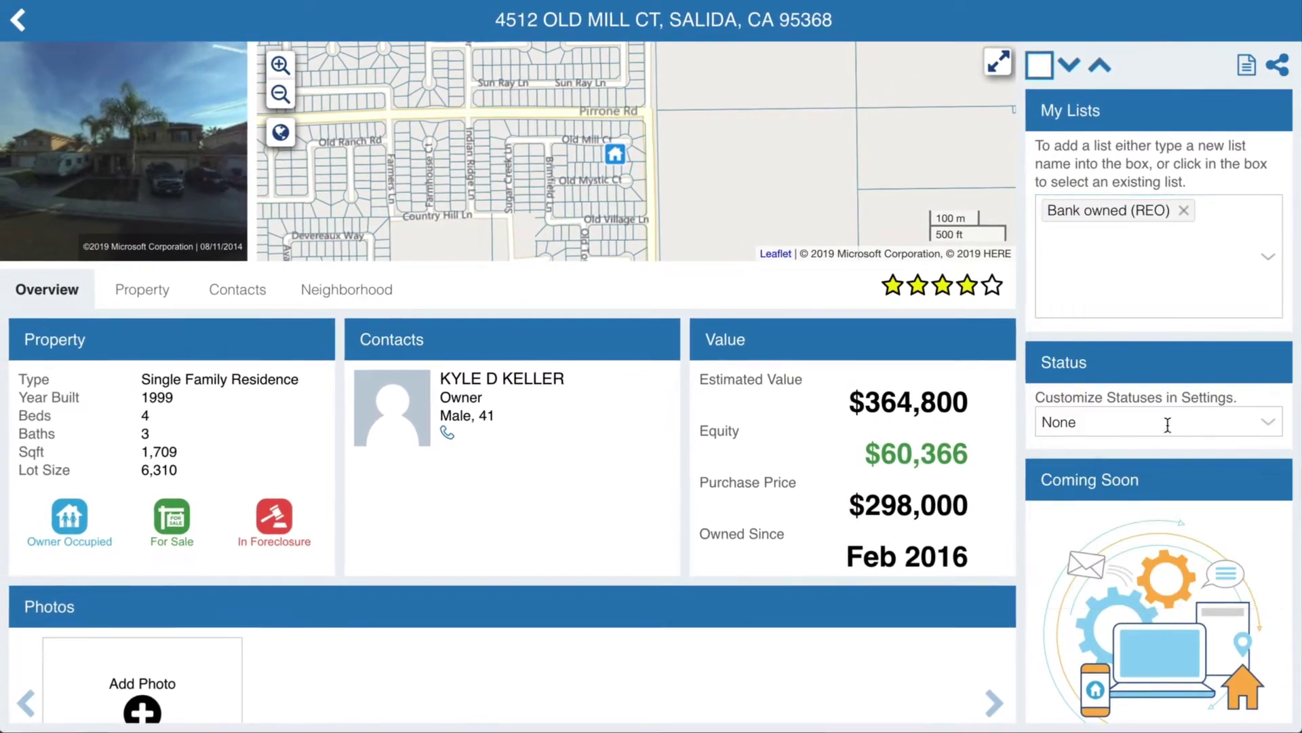
{"action": "left_click", "coordinate": [1274, 427]}
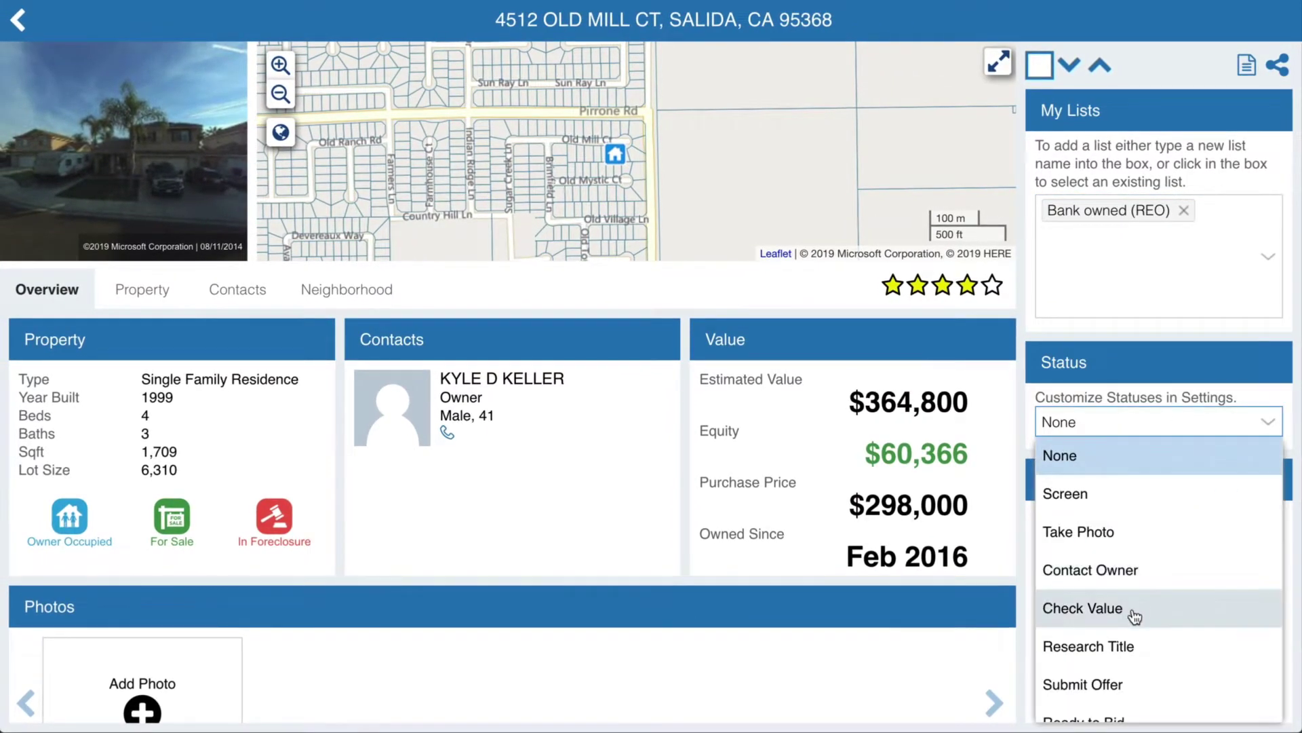
{"action": "left_click", "coordinate": [1130, 608]}
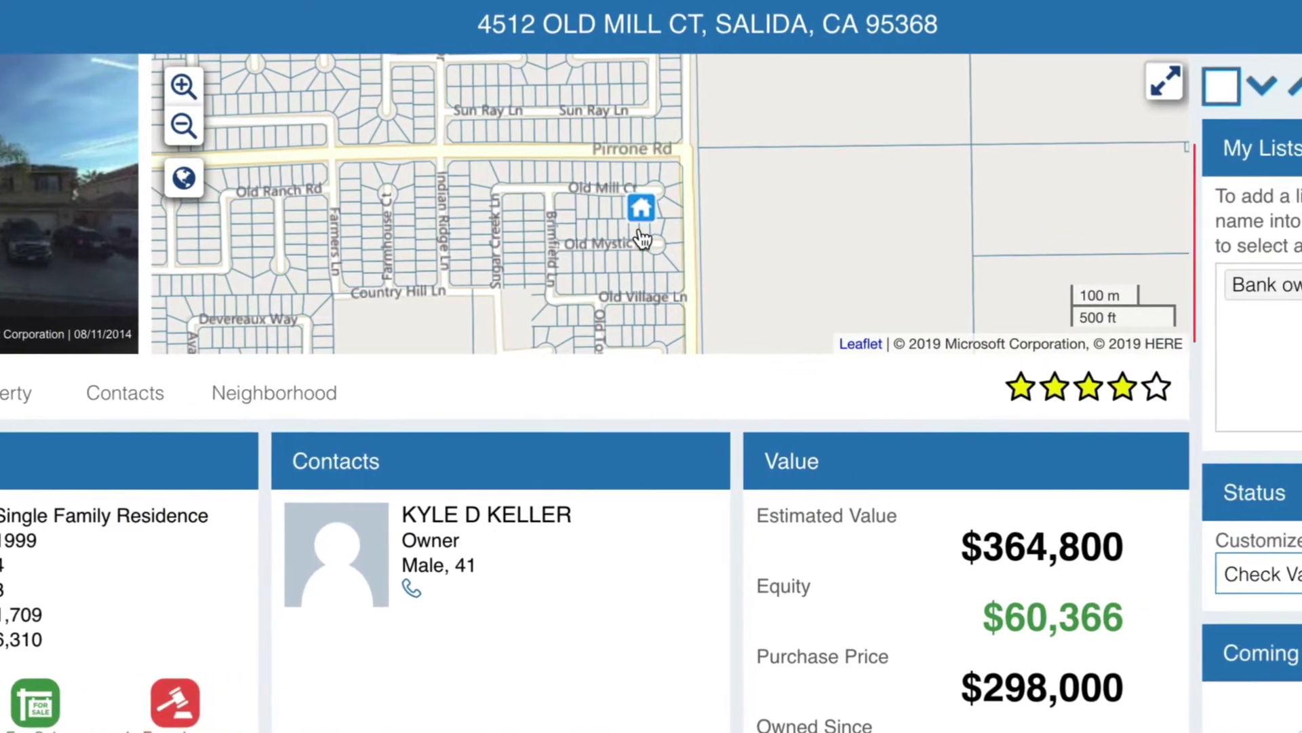
Recentre the mini map on the house, switch it to satellite, and expand it full-screen
{"action": "double_click", "coordinate": [824, 217]}
{"action": "scroll", "coordinate": [609, 217], "scroll_direction": "up", "scroll_amount": 2}
{"action": "left_click_drag", "start_coordinate": [526, 154], "coordinate": [770, 236]}
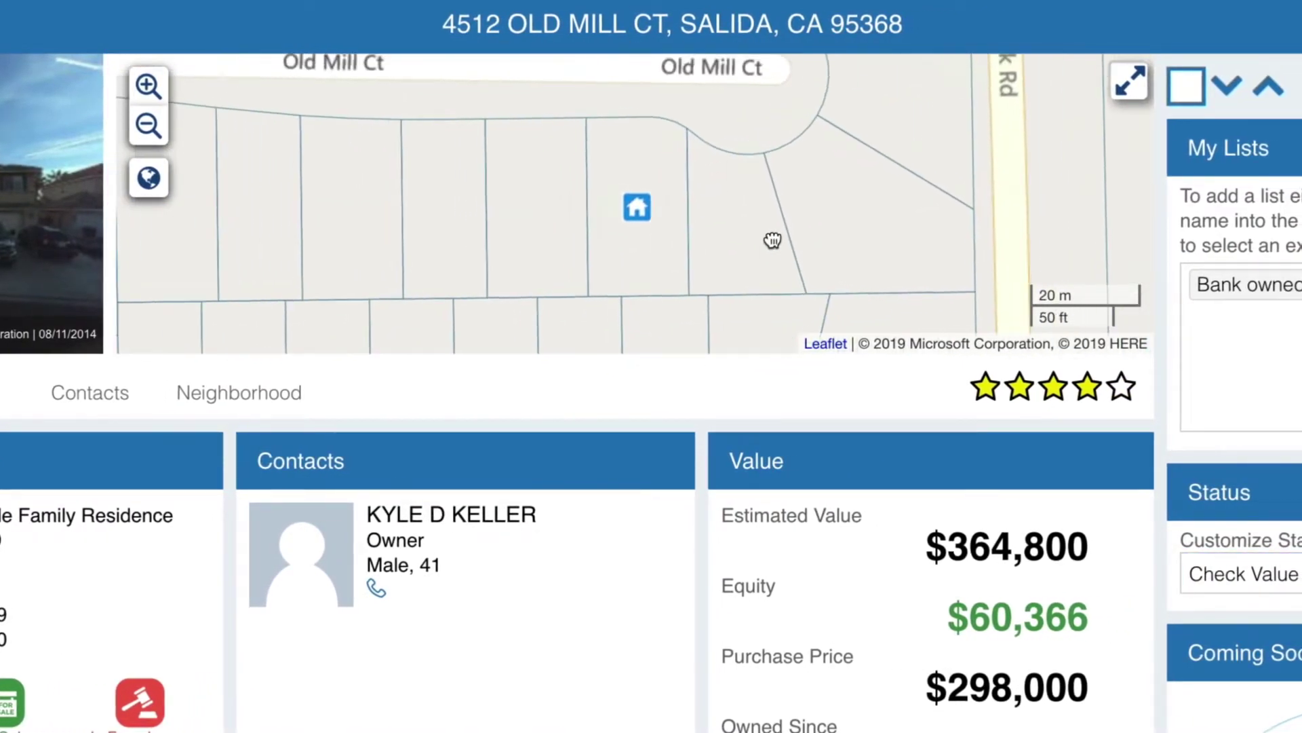
{"action": "scroll", "coordinate": [679, 265], "scroll_direction": "down", "scroll_amount": 2}
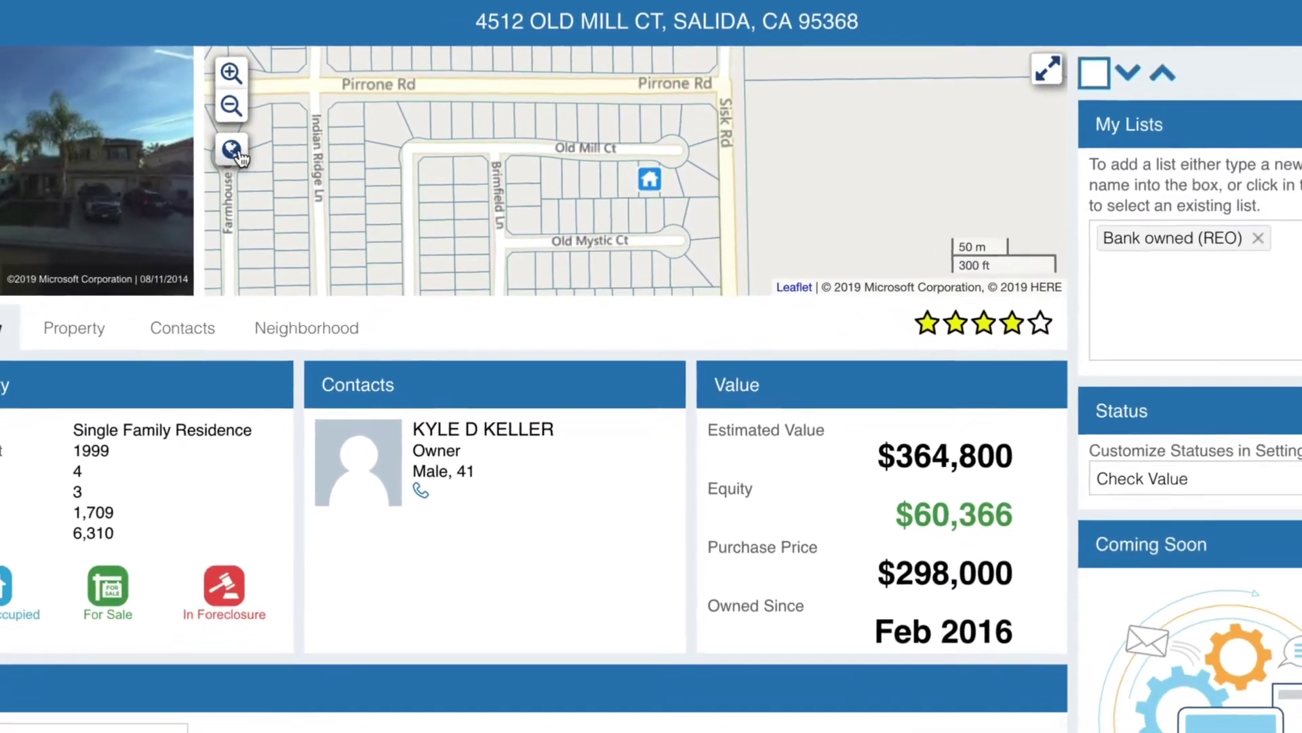
{"action": "left_click", "coordinate": [236, 153]}
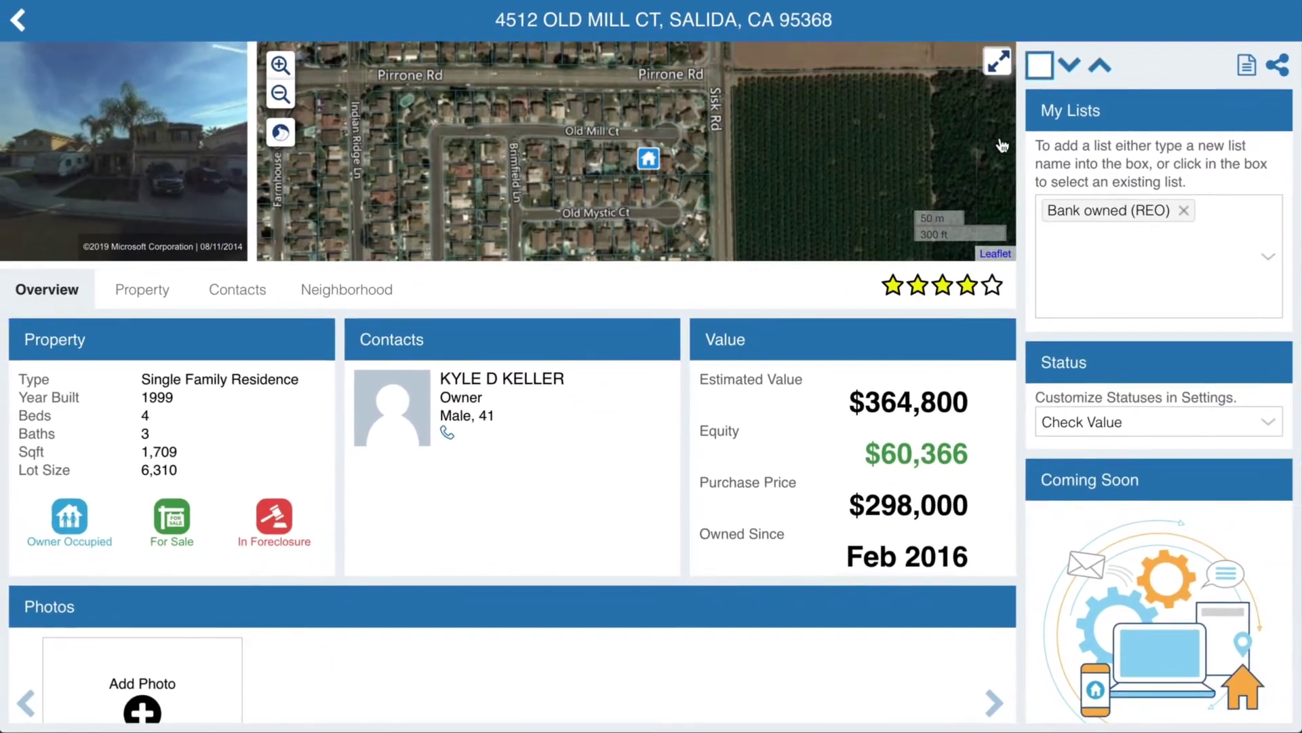
{"action": "left_click", "coordinate": [999, 64]}
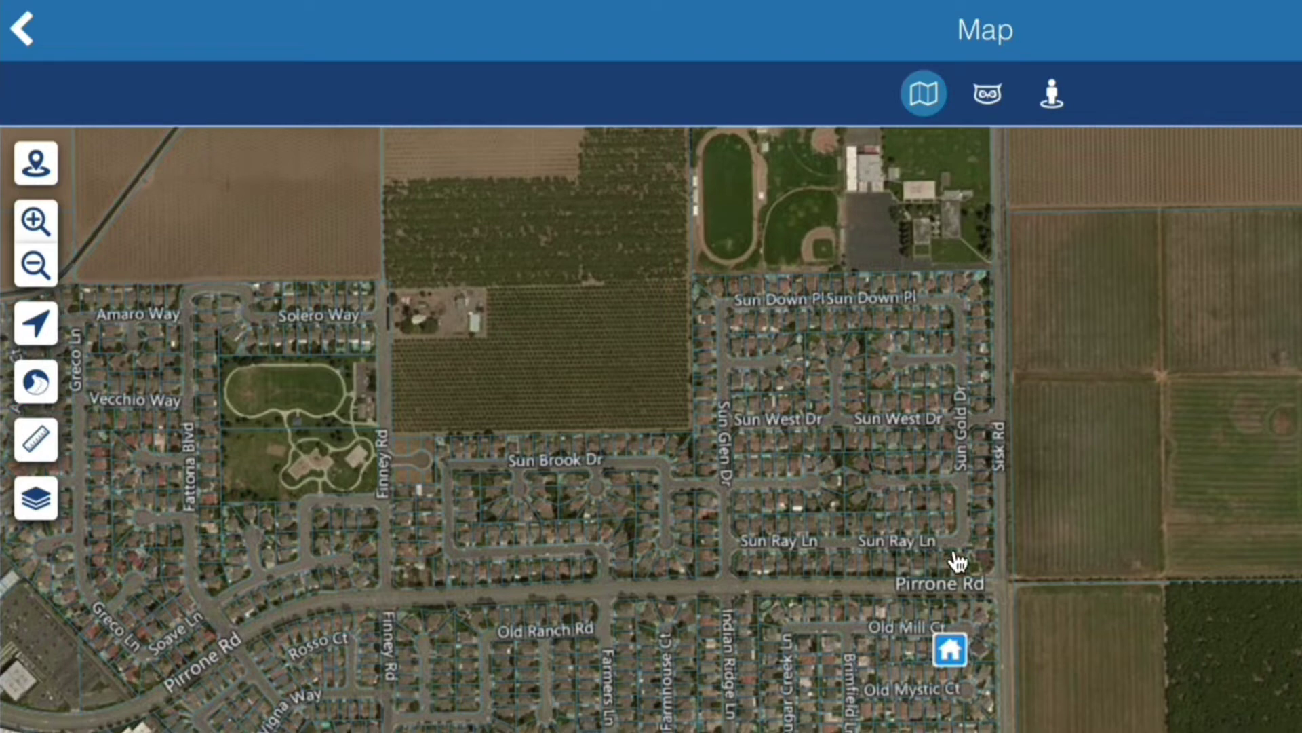
Apply the Est. Value heatmap layer and switch to a bird's-eye aerial of the house
{"action": "left_click", "coordinate": [45, 506]}
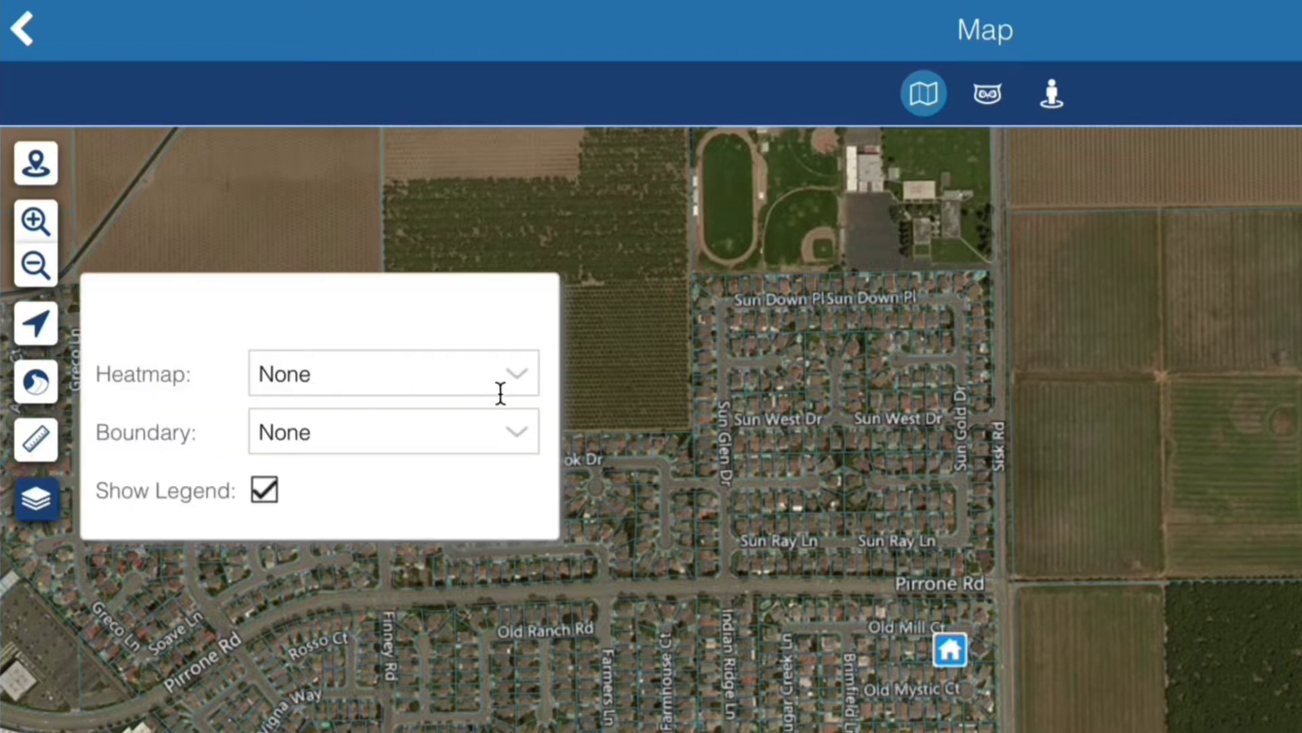
{"action": "left_click", "coordinate": [517, 377]}
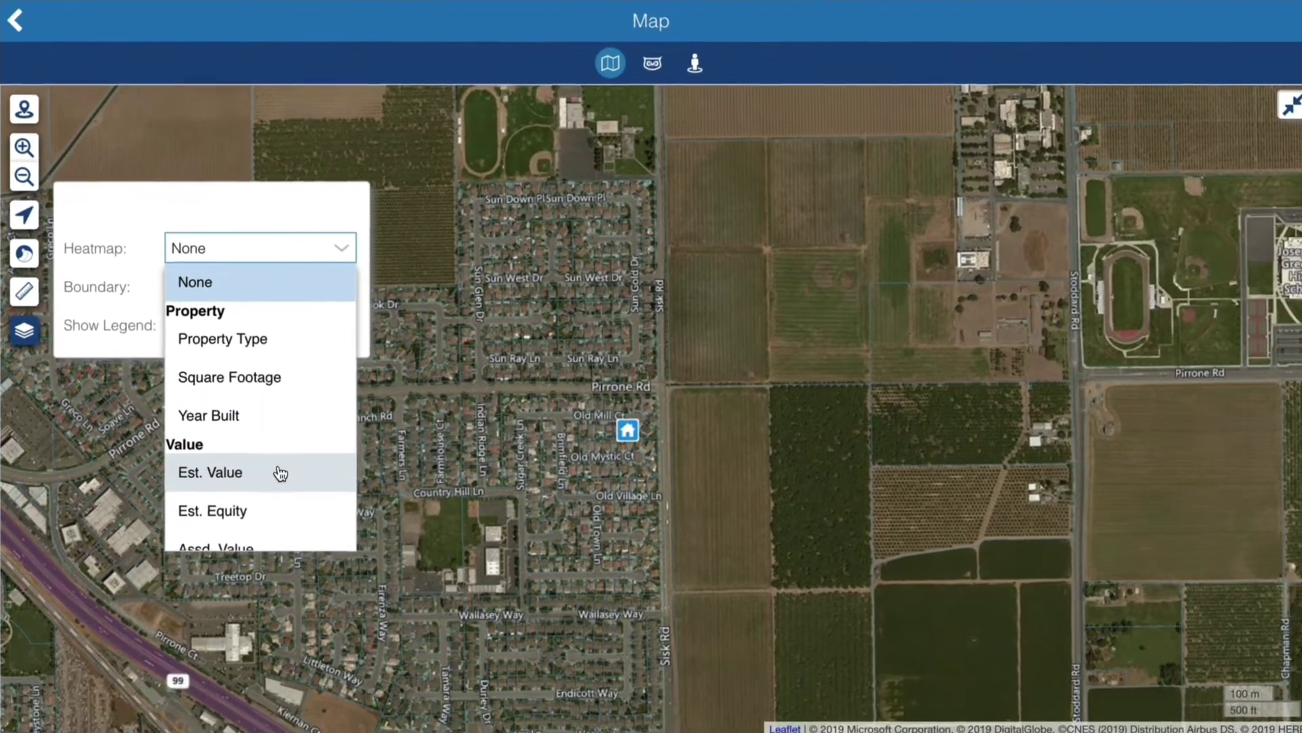
{"action": "left_click", "coordinate": [280, 473]}
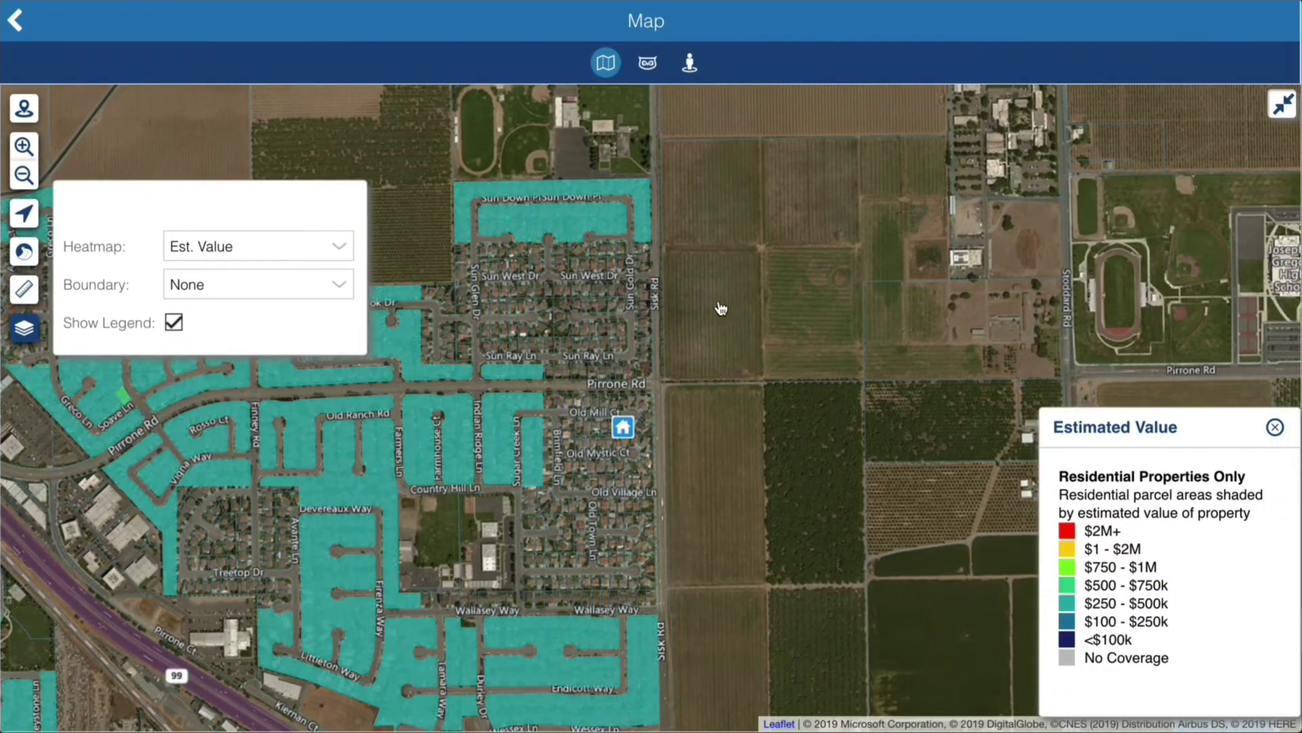
{"action": "left_click", "coordinate": [648, 65]}
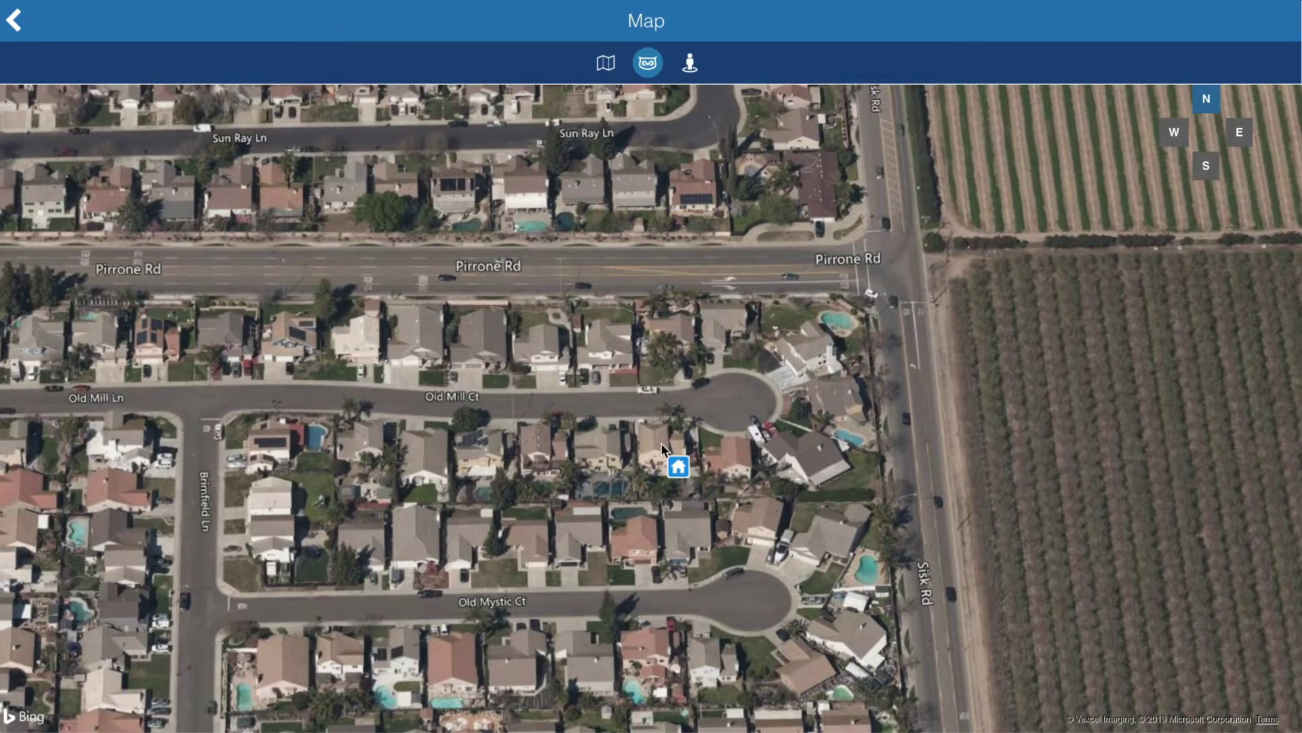
Zoom into the aerial and rotate it east, south, west, then back to north
{"action": "scroll", "coordinate": [672, 475], "scroll_direction": "up", "scroll_amount": 3}
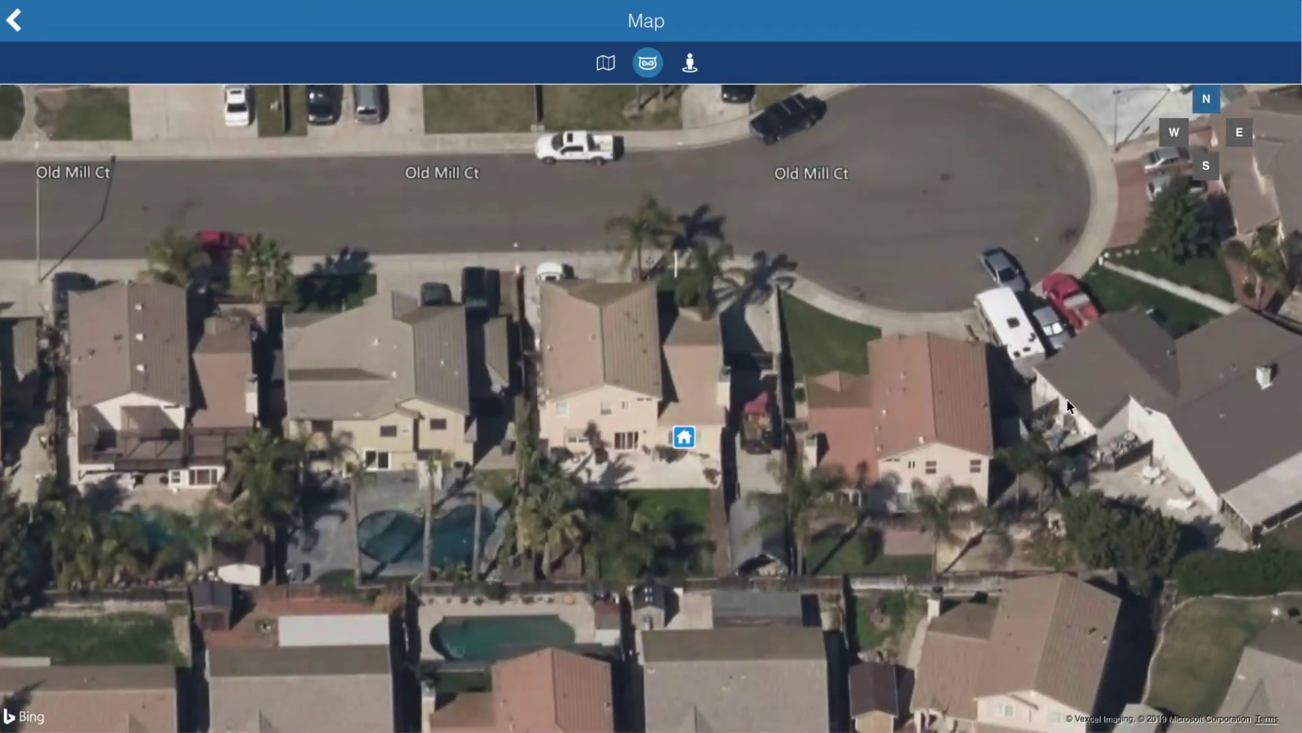
{"action": "left_click", "coordinate": [1240, 135]}
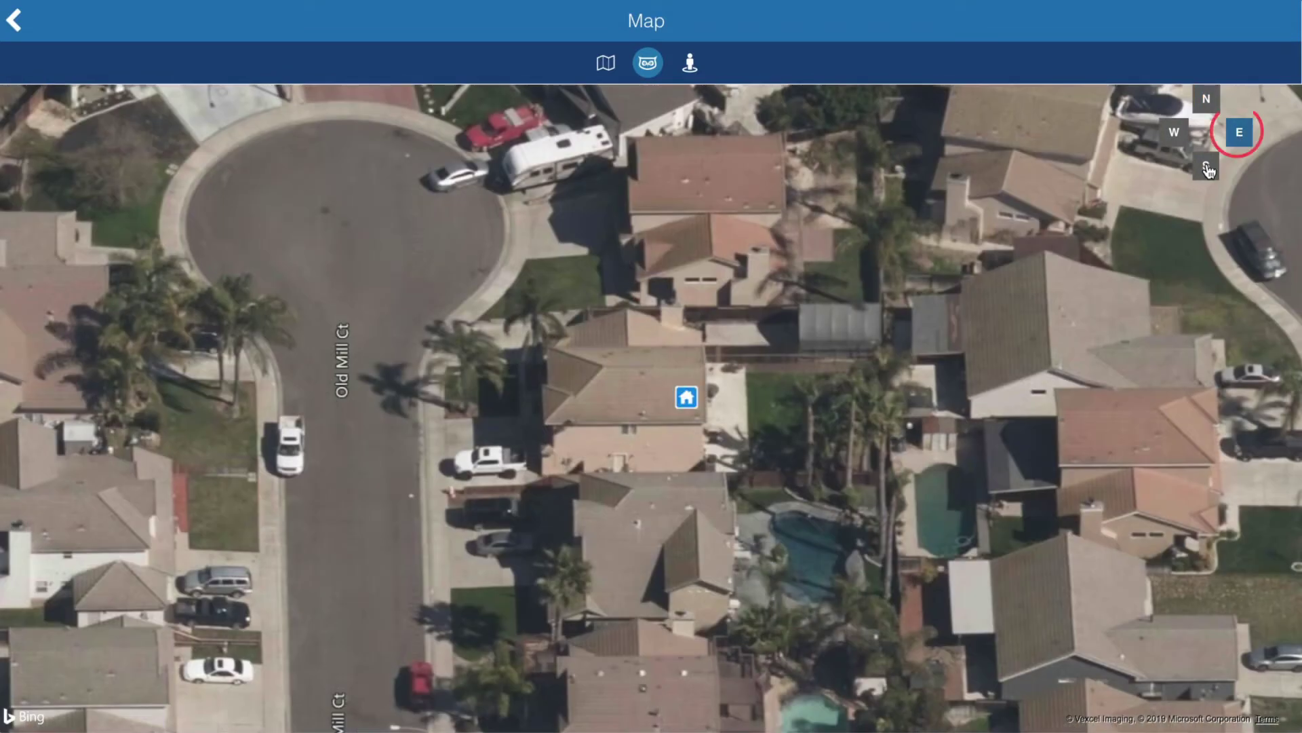
{"action": "left_click", "coordinate": [1206, 168]}
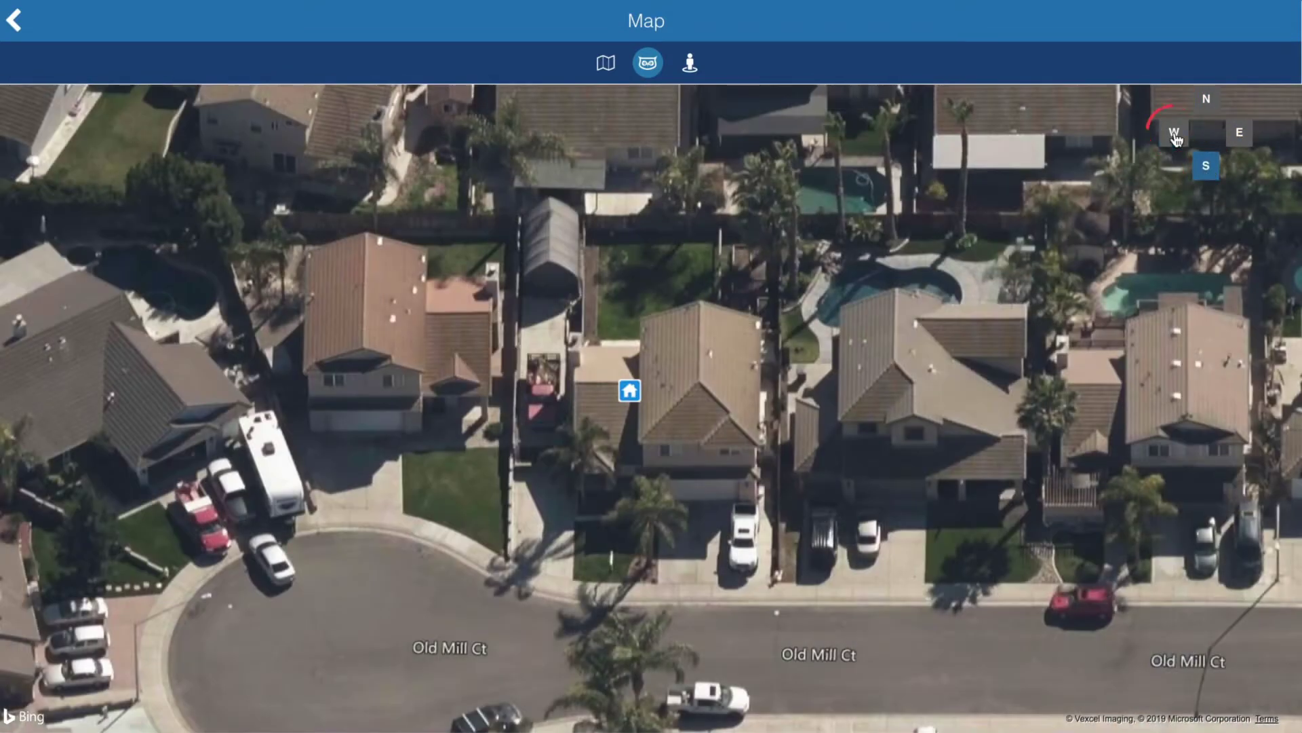
{"action": "left_click", "coordinate": [1175, 136]}
{"action": "left_click", "coordinate": [1207, 99]}
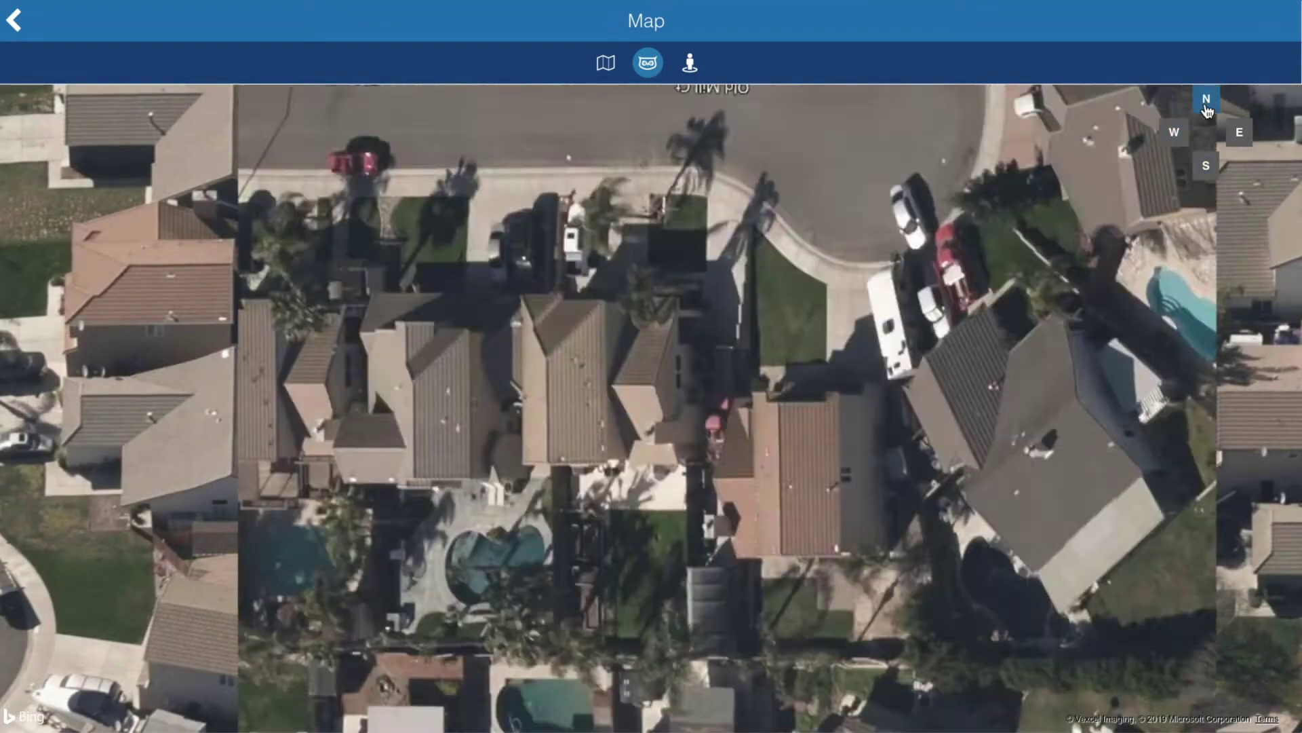
{"action": "scroll", "coordinate": [653, 439], "scroll_direction": "down", "scroll_amount": 3}
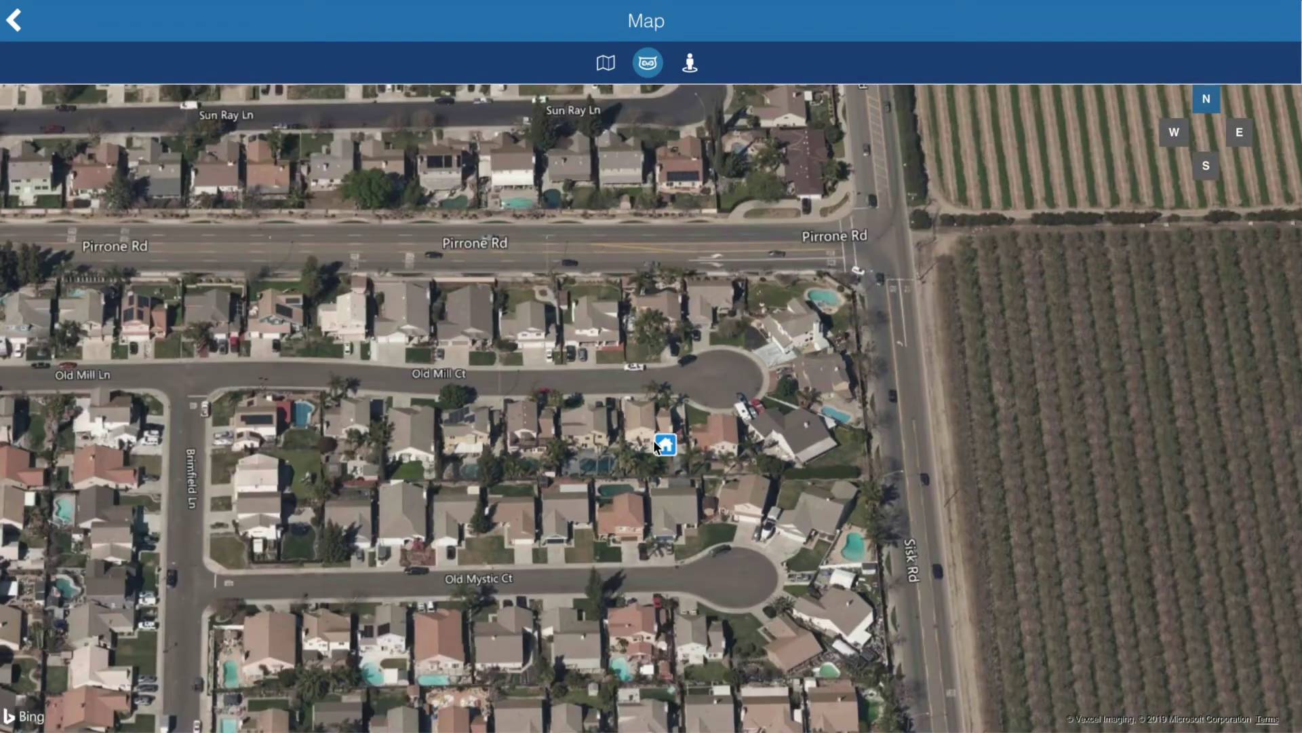
{"action": "scroll", "coordinate": [653, 440], "scroll_direction": "up", "scroll_amount": 3}
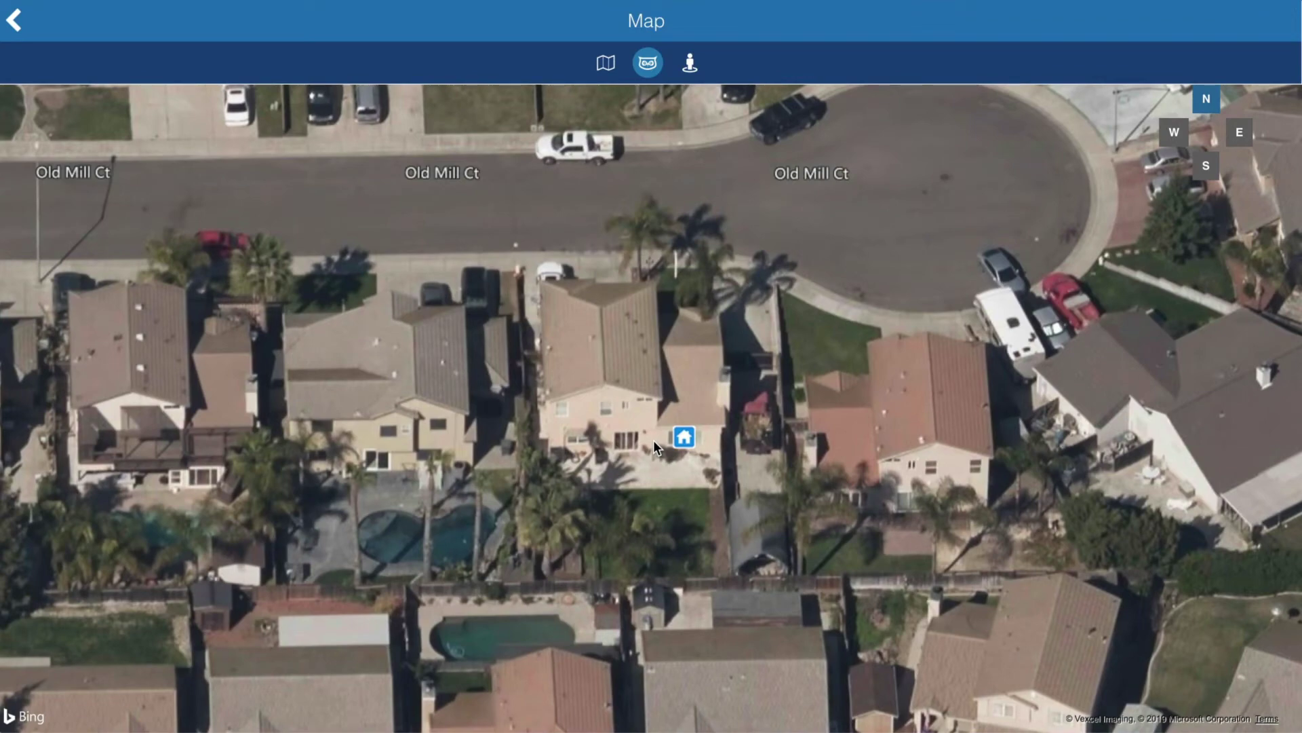
View the house in street view and pan the panorama around the cul-de-sac
{"action": "left_click", "coordinate": [689, 63]}
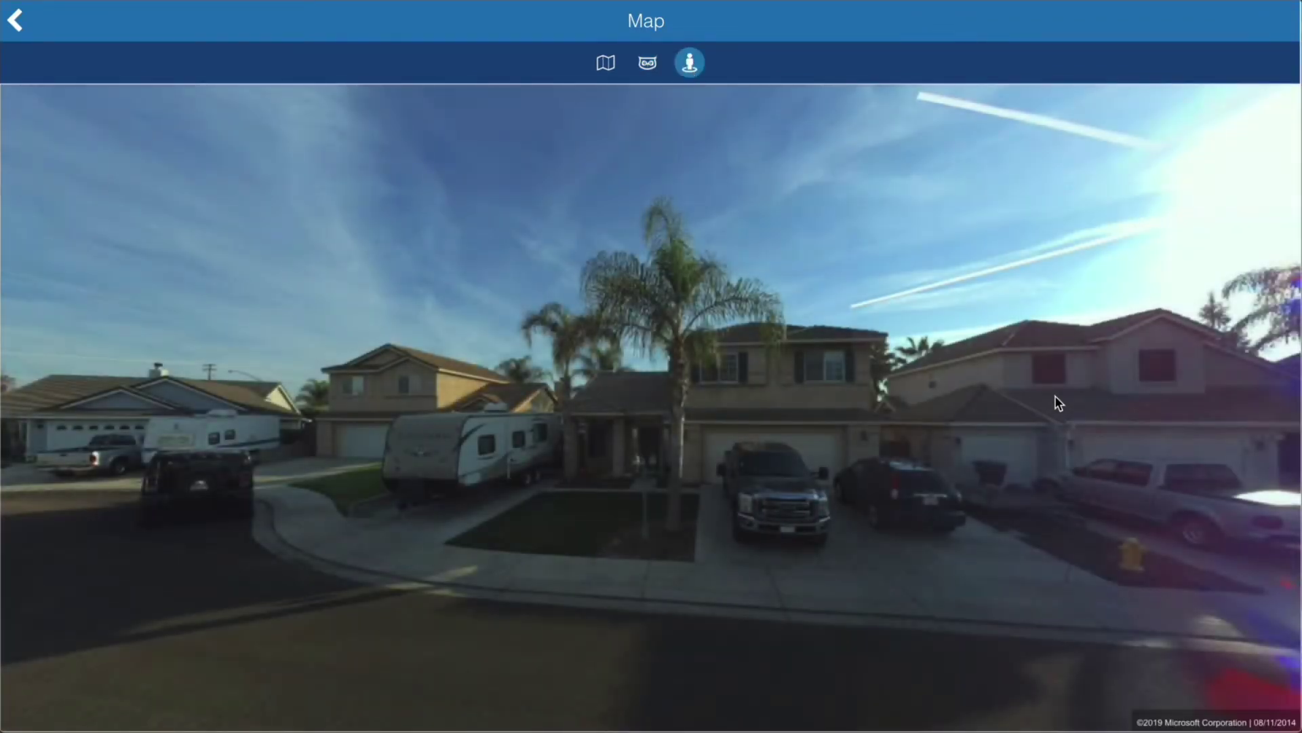
{"action": "left_click_drag", "start_coordinate": [1058, 403], "coordinate": [248, 403]}
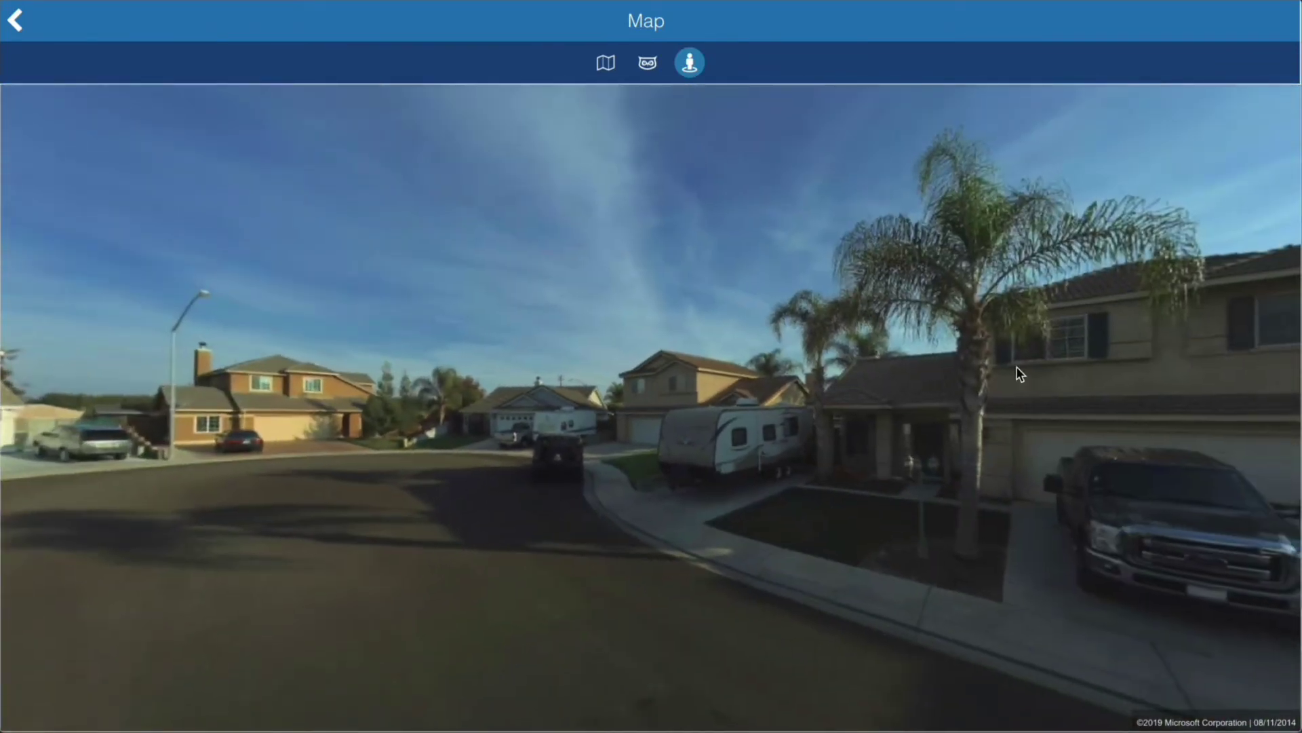
{"action": "scroll", "coordinate": [706, 390], "scroll_direction": "up", "scroll_amount": 3}
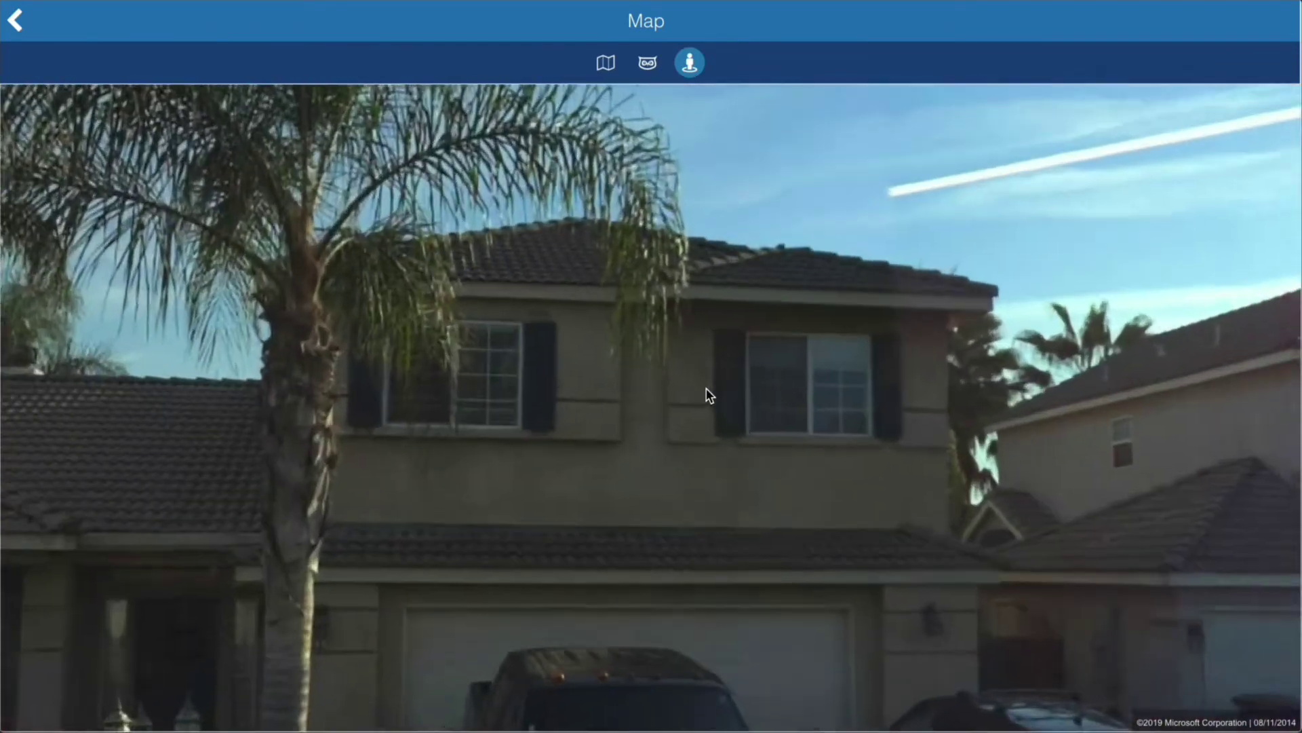
{"action": "scroll", "coordinate": [873, 458], "scroll_direction": "down", "scroll_amount": 5}
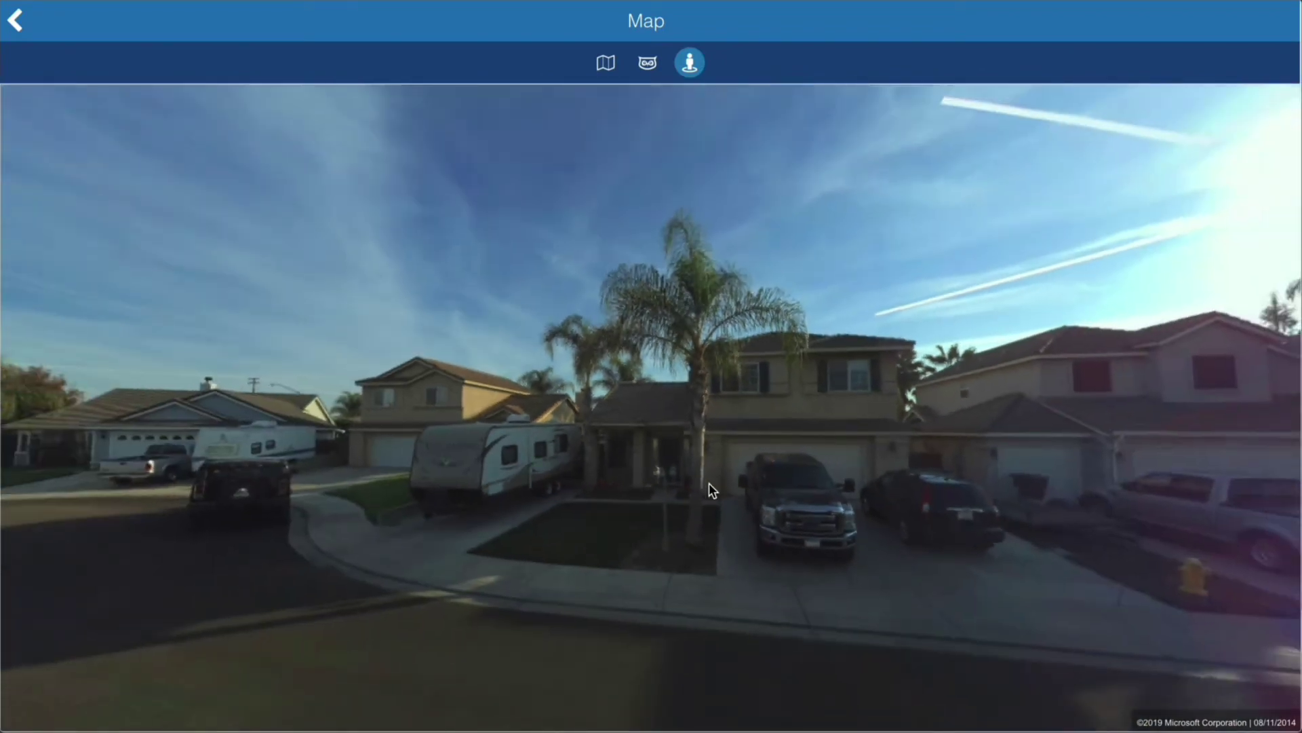
Back on the property page, upload the chosen photos to its Photos gallery
{"action": "left_click", "coordinate": [27, 34]}
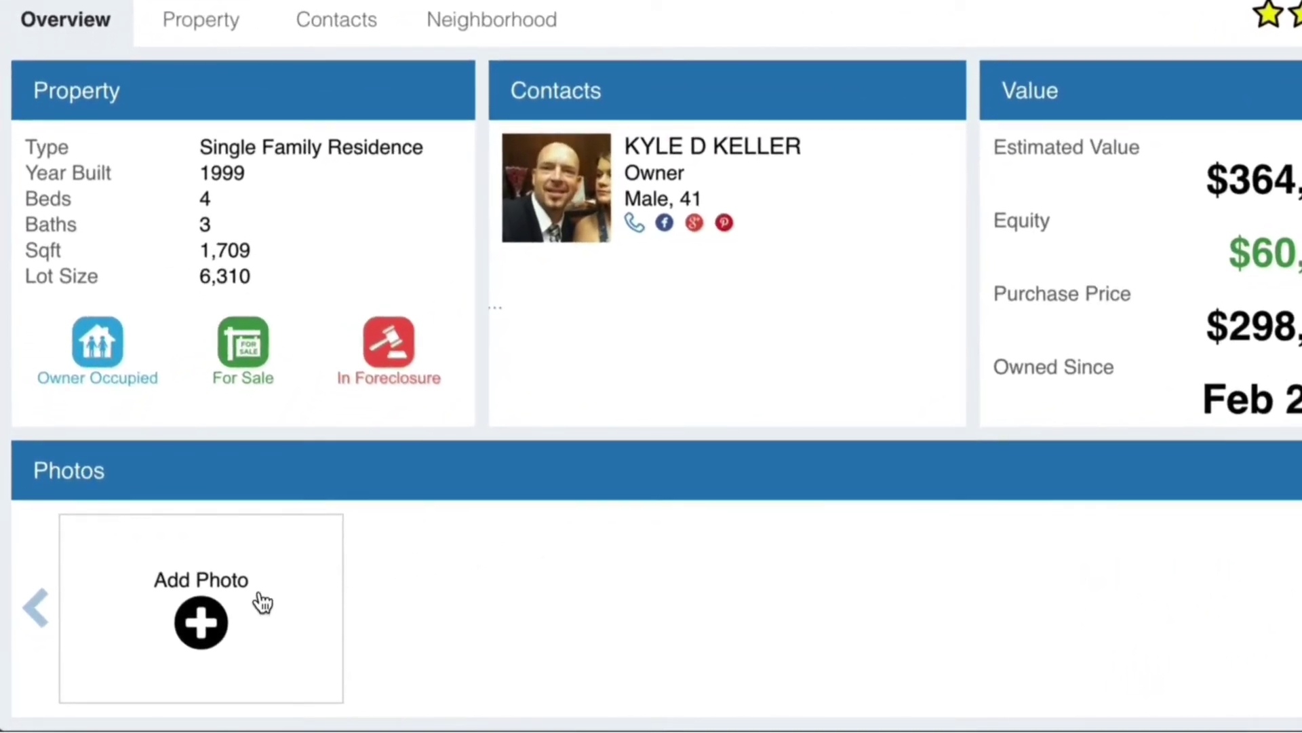
{"action": "left_click", "coordinate": [212, 630]}
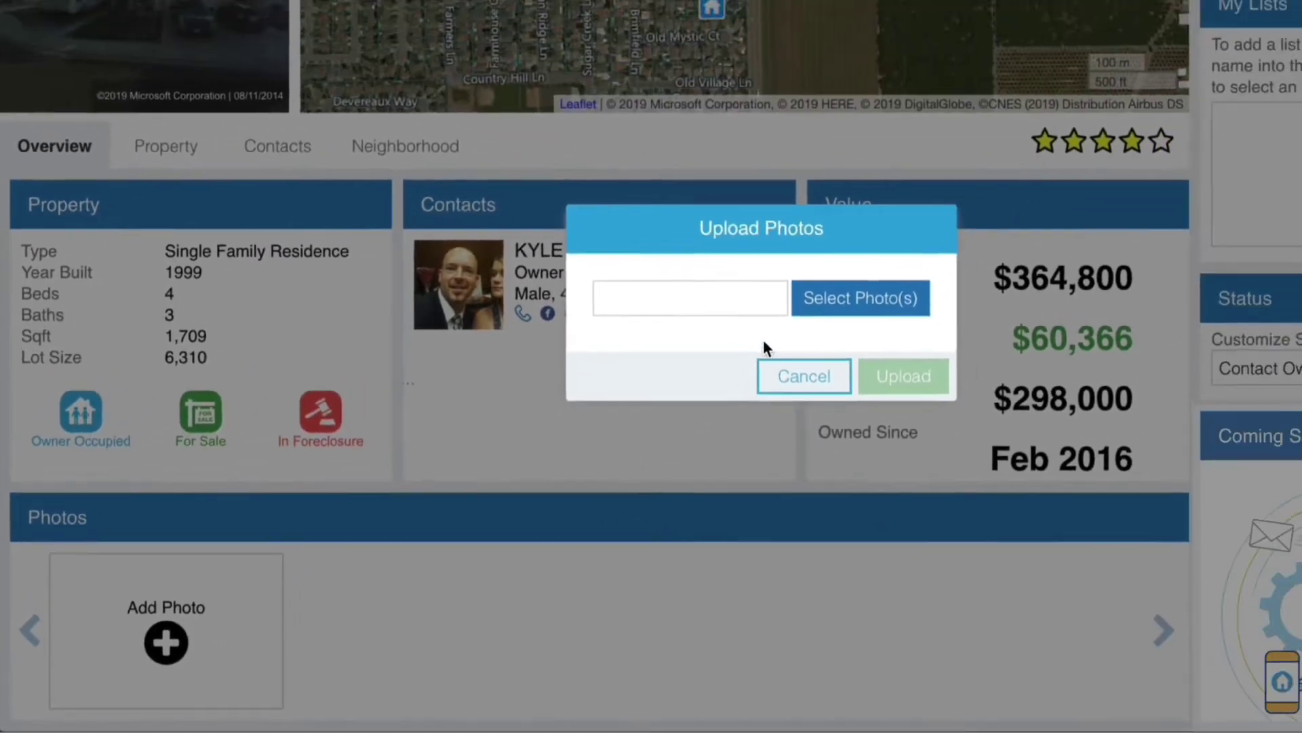
{"action": "left_click", "coordinate": [719, 370]}
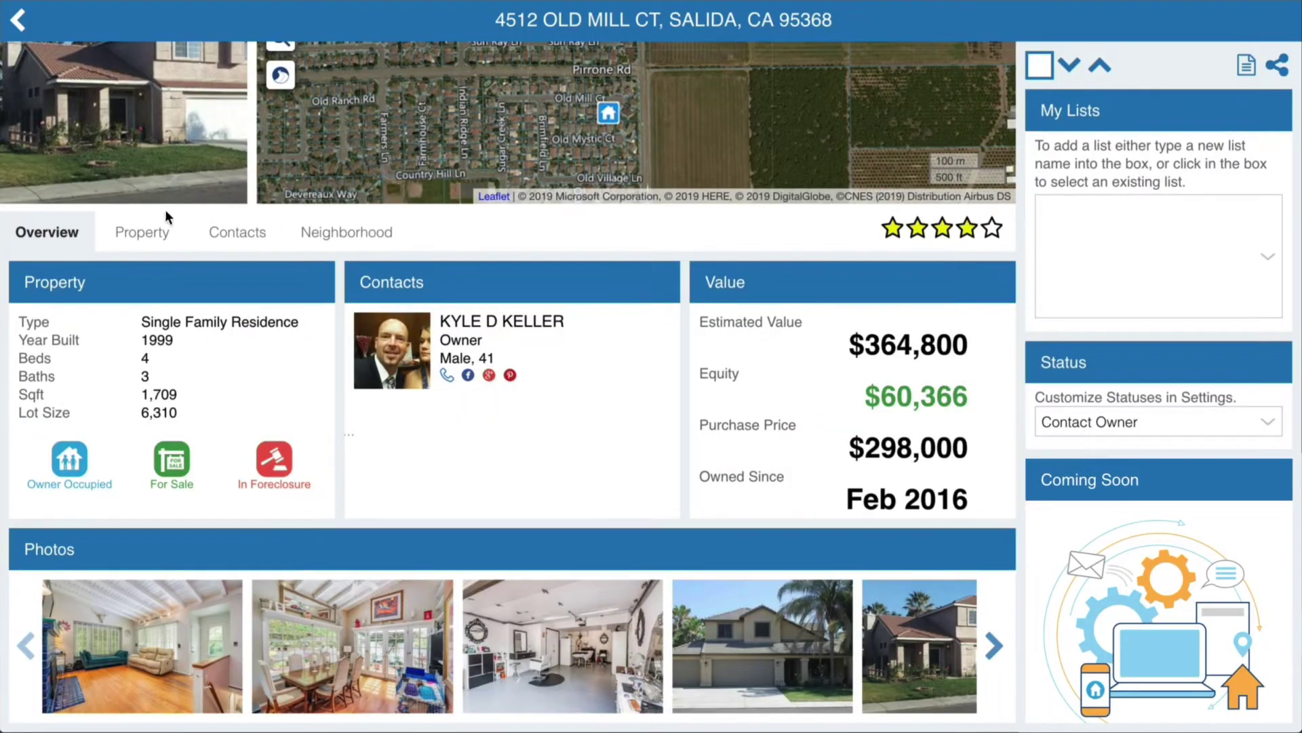
Review the Property tab's Location, Structure, Value, Comparables ($377,017 from six sales) and Property Taxes
{"action": "left_click", "coordinate": [152, 244]}
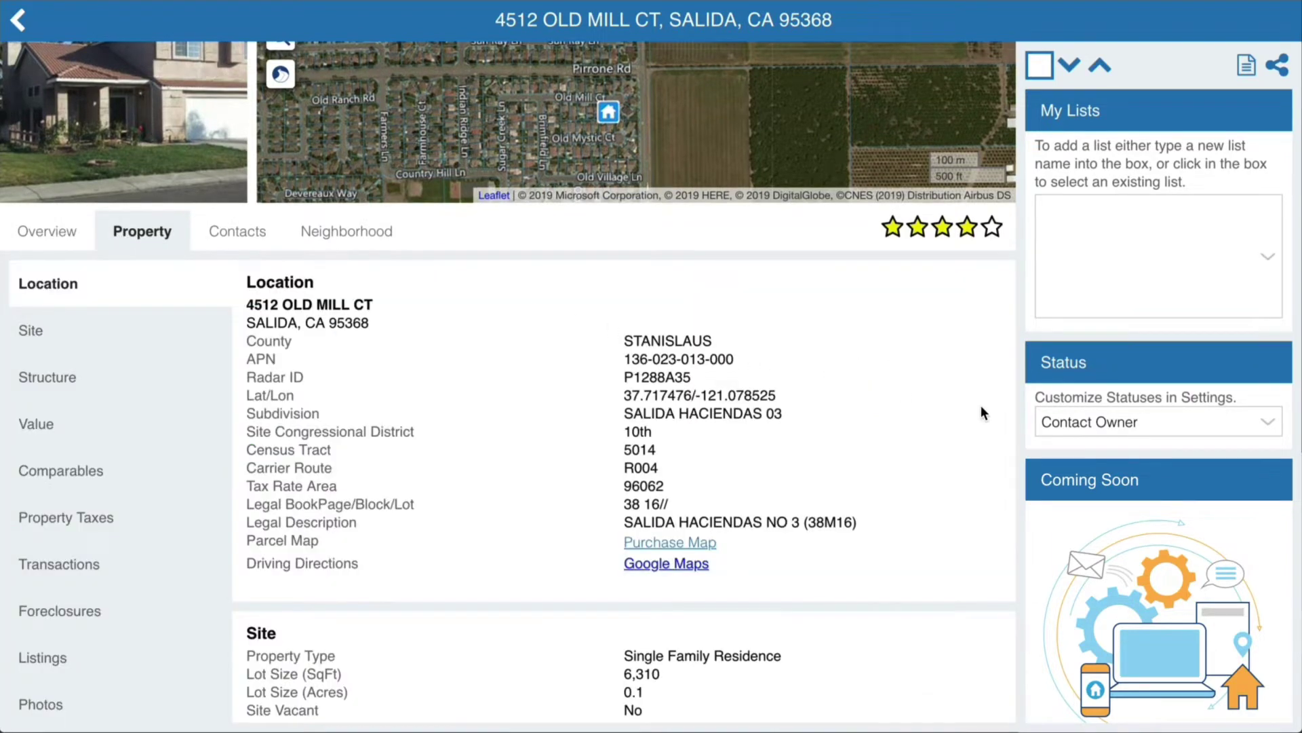
{"action": "scroll", "coordinate": [981, 413], "scroll_direction": "down", "scroll_amount": 3}
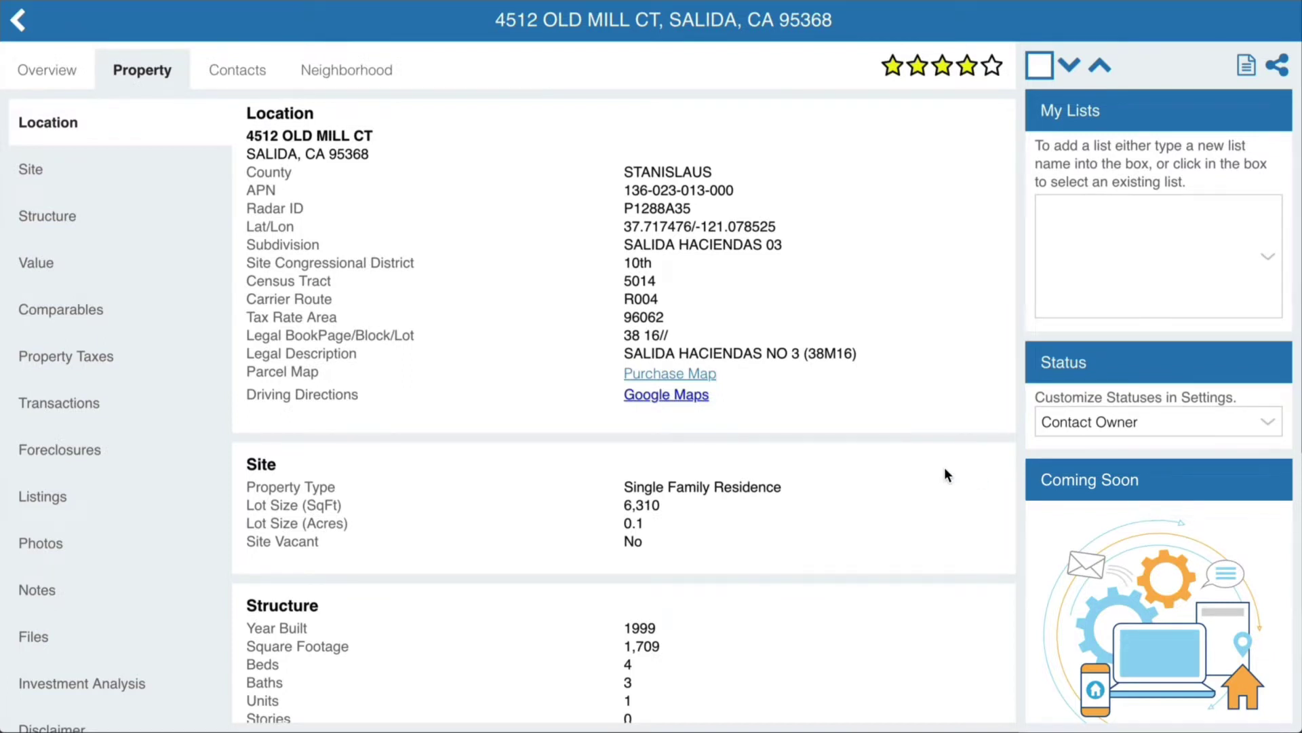
{"action": "scroll", "coordinate": [947, 474], "scroll_direction": "down", "scroll_amount": 4}
{"action": "scroll", "coordinate": [946, 468], "scroll_direction": "down", "scroll_amount": 4}
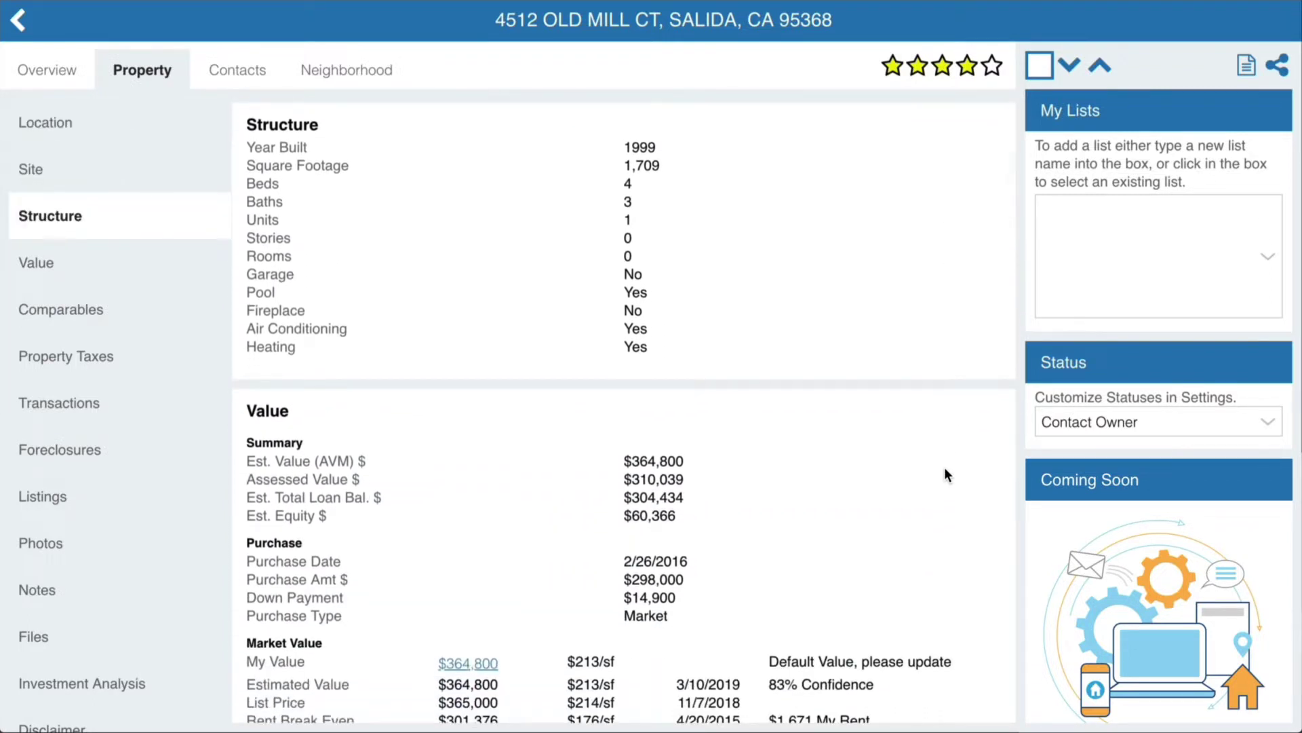
{"action": "scroll", "coordinate": [948, 474], "scroll_direction": "down", "scroll_amount": 4}
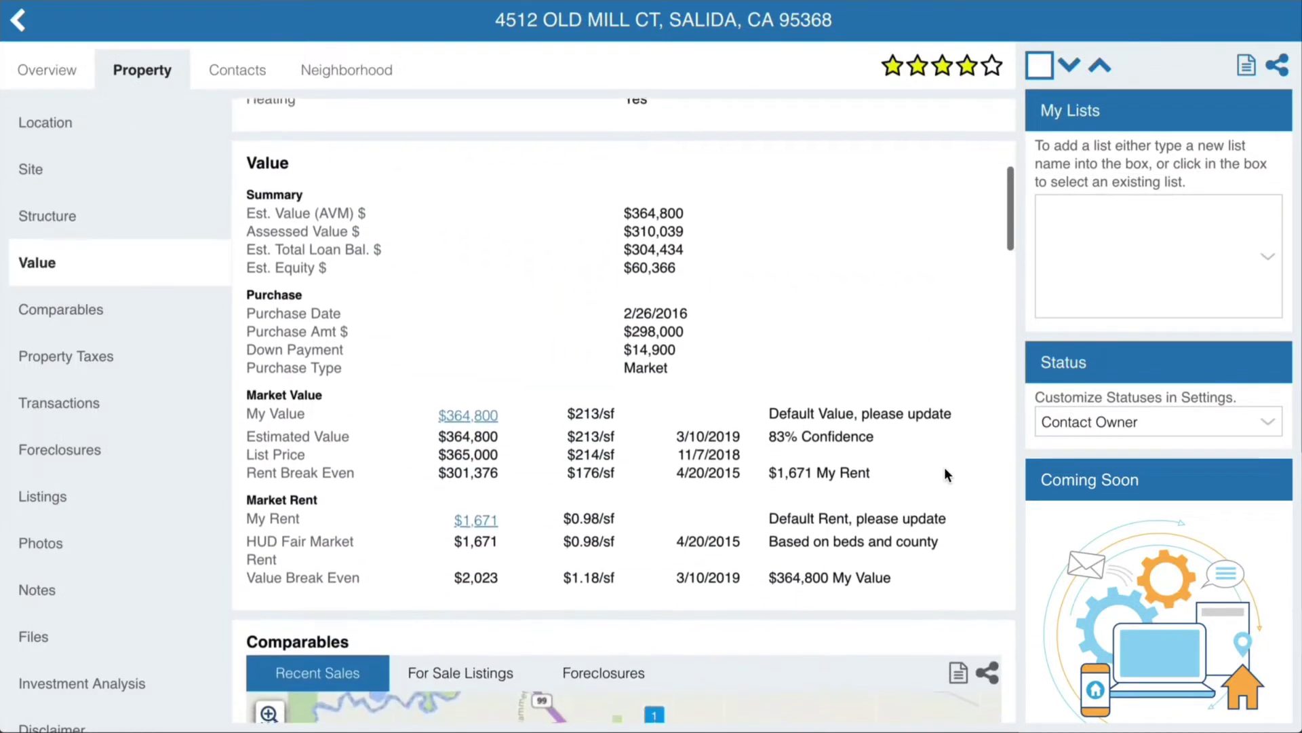
{"action": "scroll", "coordinate": [946, 469], "scroll_direction": "down", "scroll_amount": 3}
{"action": "scroll", "coordinate": [946, 473], "scroll_direction": "down", "scroll_amount": 2}
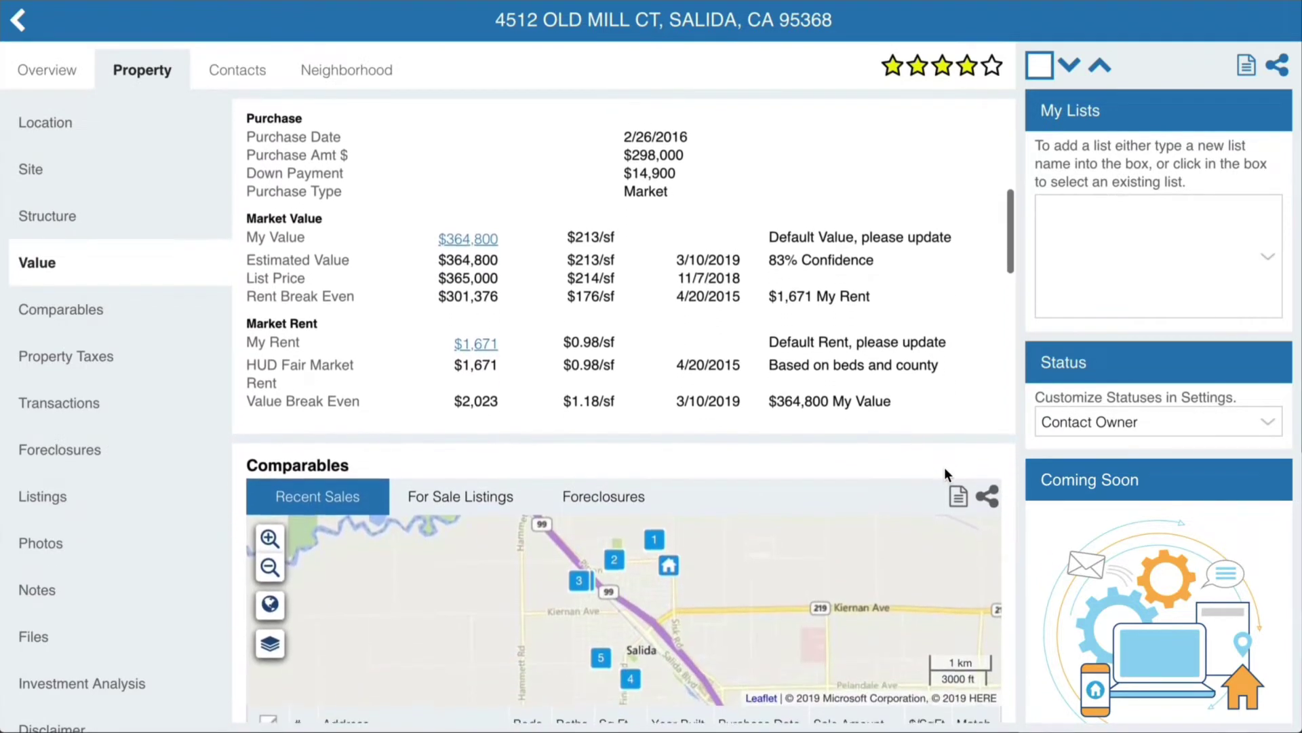
{"action": "scroll", "coordinate": [946, 472], "scroll_direction": "down", "scroll_amount": 2}
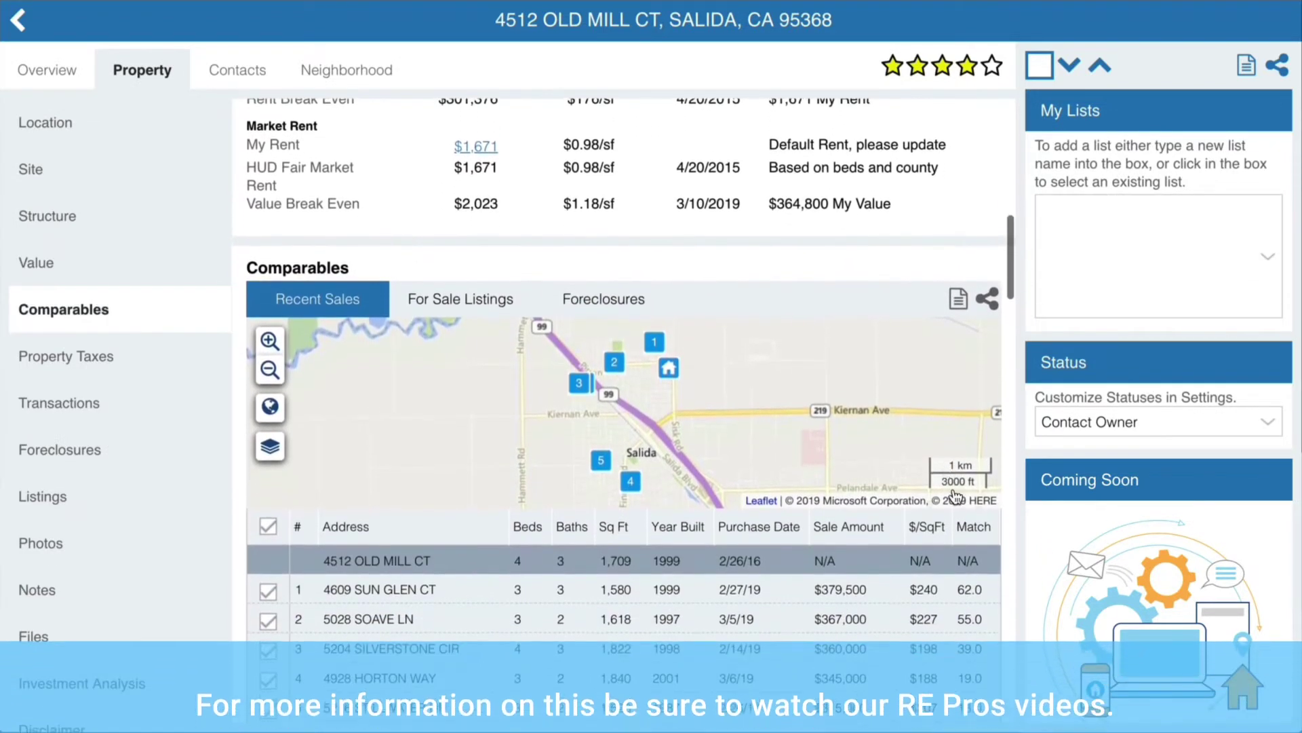
{"action": "scroll", "coordinate": [1010, 530], "scroll_direction": "down", "scroll_amount": 2}
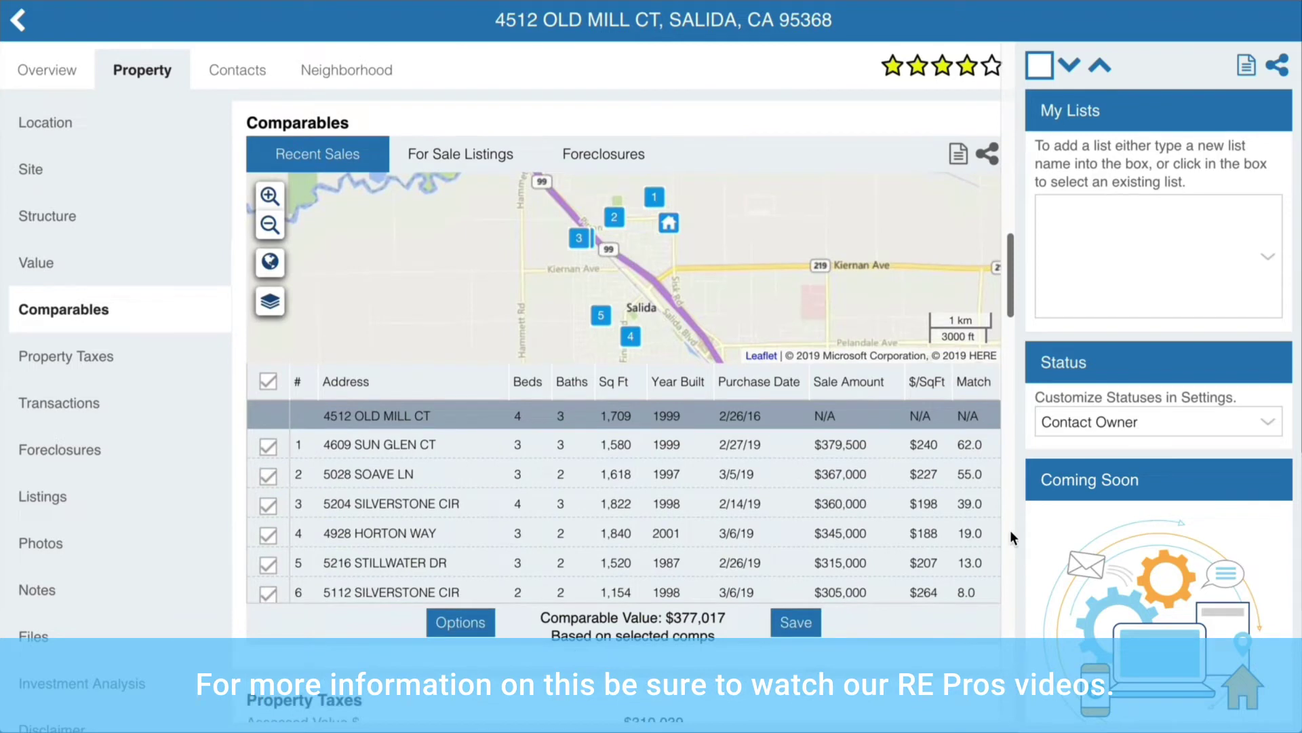
{"action": "scroll", "coordinate": [1011, 536], "scroll_direction": "down", "scroll_amount": 3}
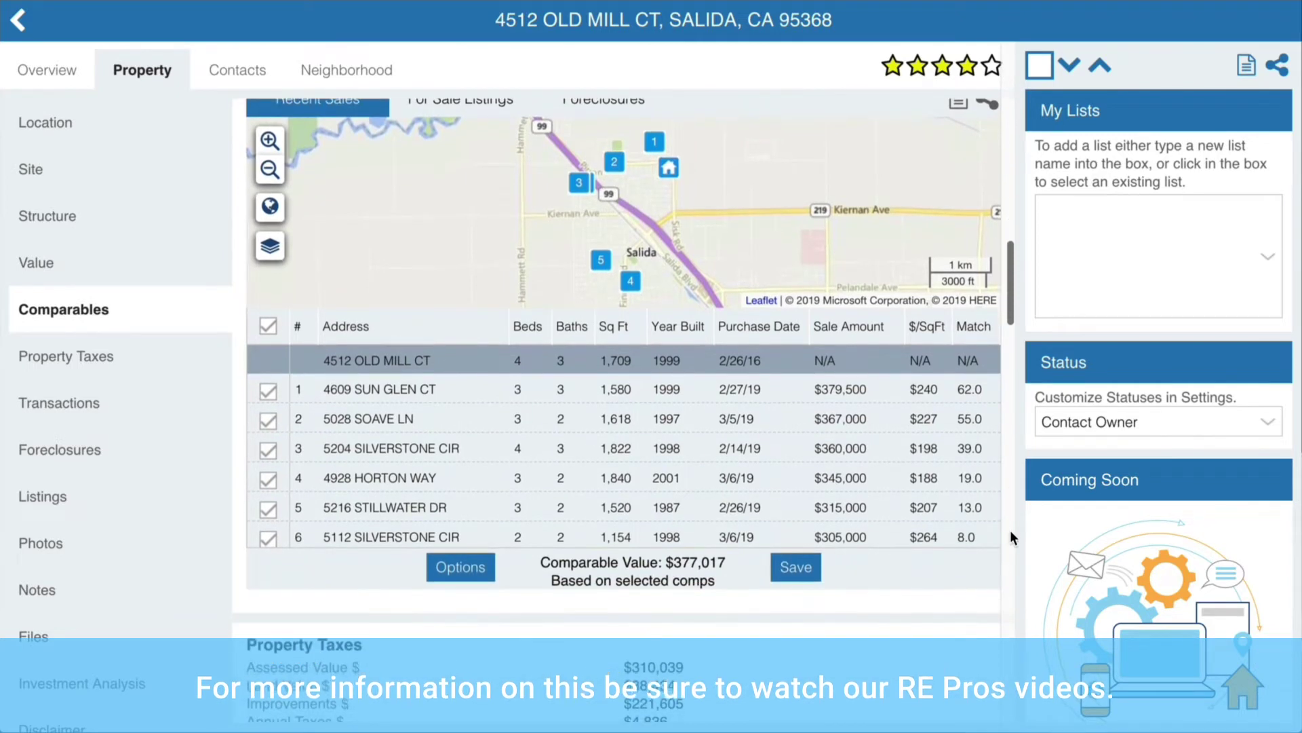
{"action": "scroll", "coordinate": [1010, 536], "scroll_direction": "down", "scroll_amount": 4}
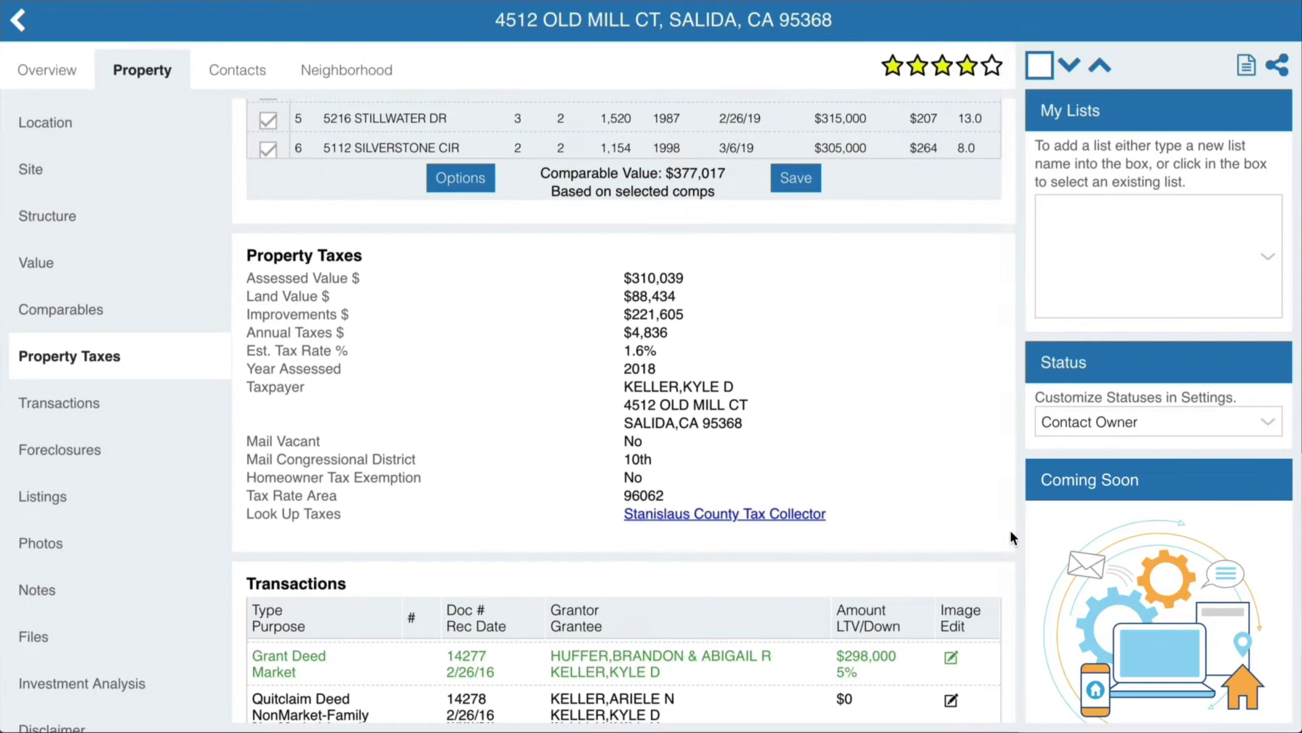
Read Foreclosures, Listings, Photos, Notes and Files down to Investment Analysis ($147,853 bid, 7.0% CAP)
{"action": "scroll", "coordinate": [1010, 538], "scroll_direction": "down", "scroll_amount": 6}
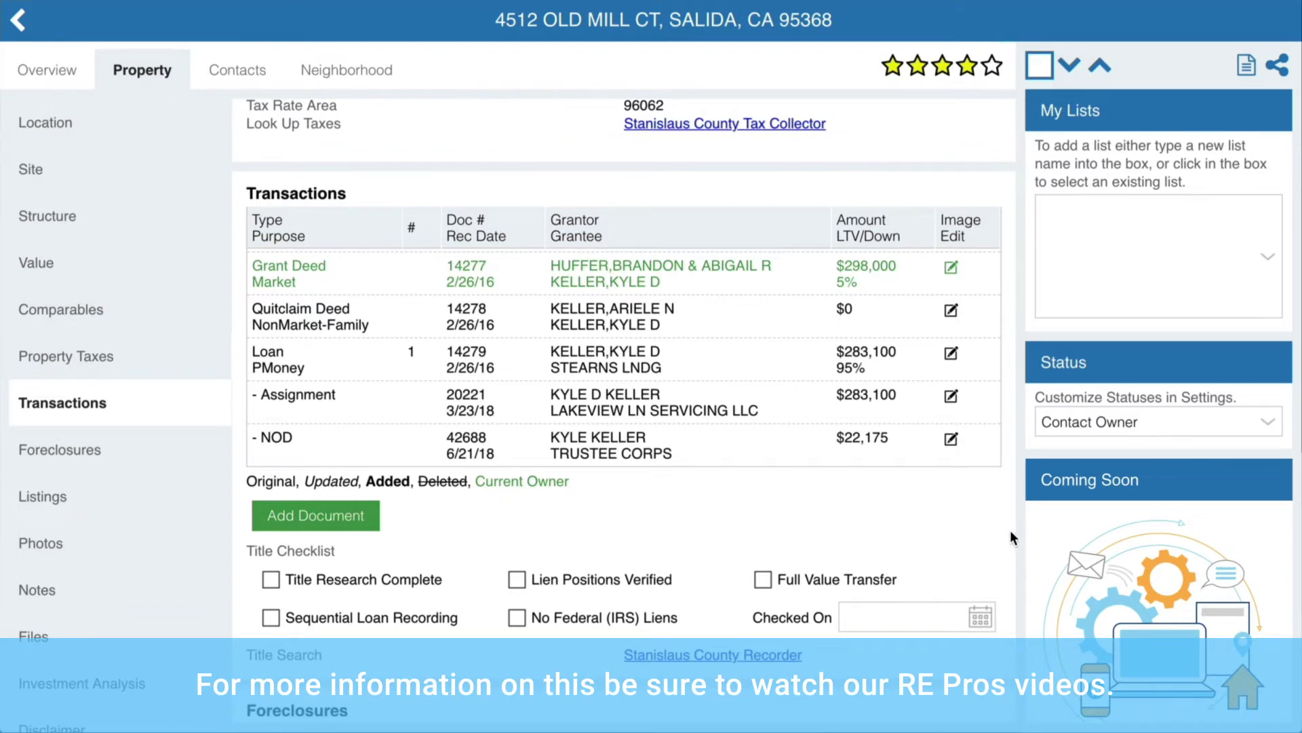
{"action": "scroll", "coordinate": [1010, 535], "scroll_direction": "down", "scroll_amount": 5}
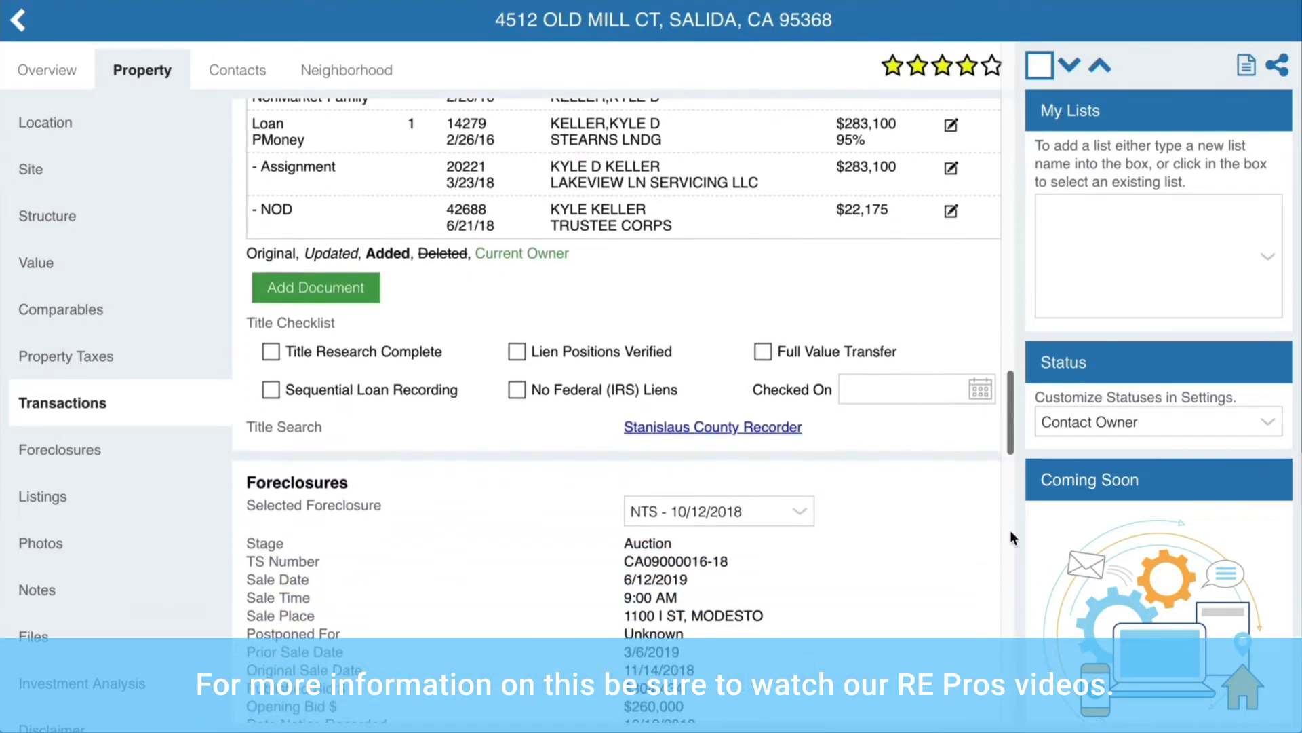
{"action": "scroll", "coordinate": [1010, 532], "scroll_direction": "down", "scroll_amount": 5}
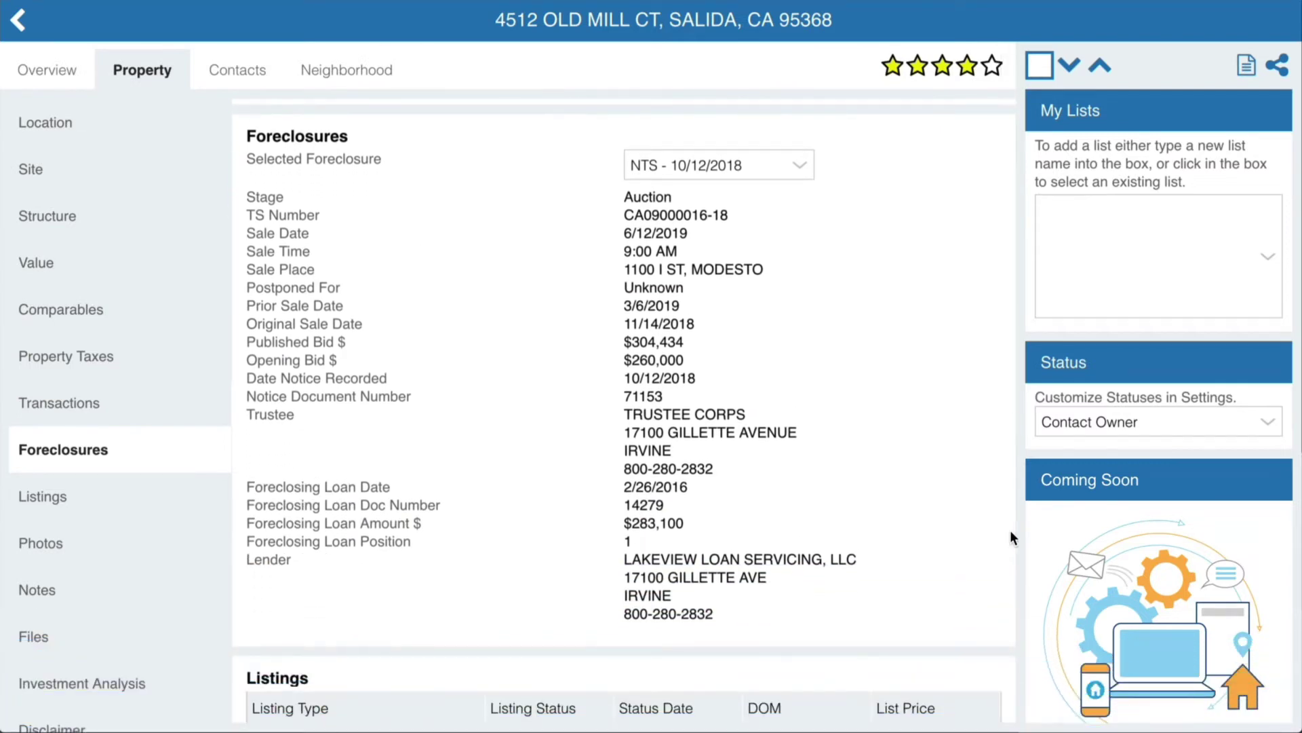
{"action": "scroll", "coordinate": [1011, 534], "scroll_direction": "down", "scroll_amount": 5}
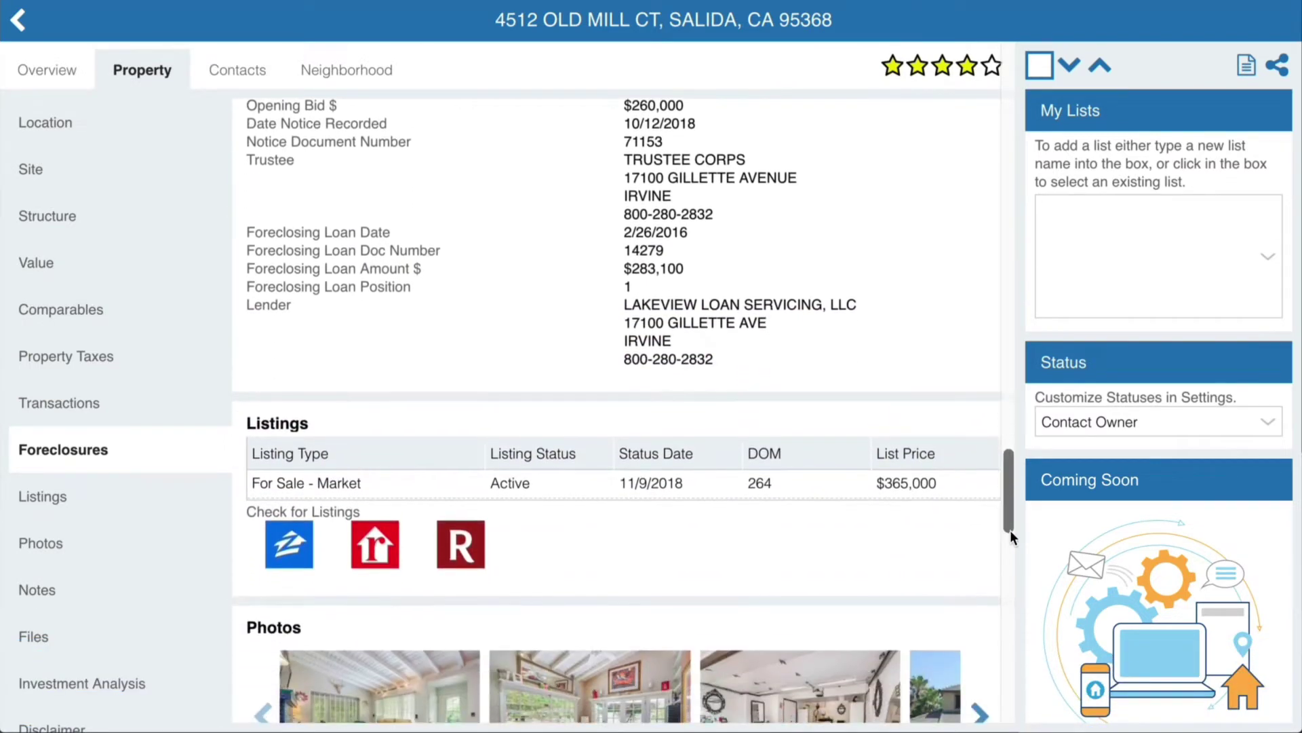
{"action": "scroll", "coordinate": [1011, 531], "scroll_direction": "down", "scroll_amount": 3}
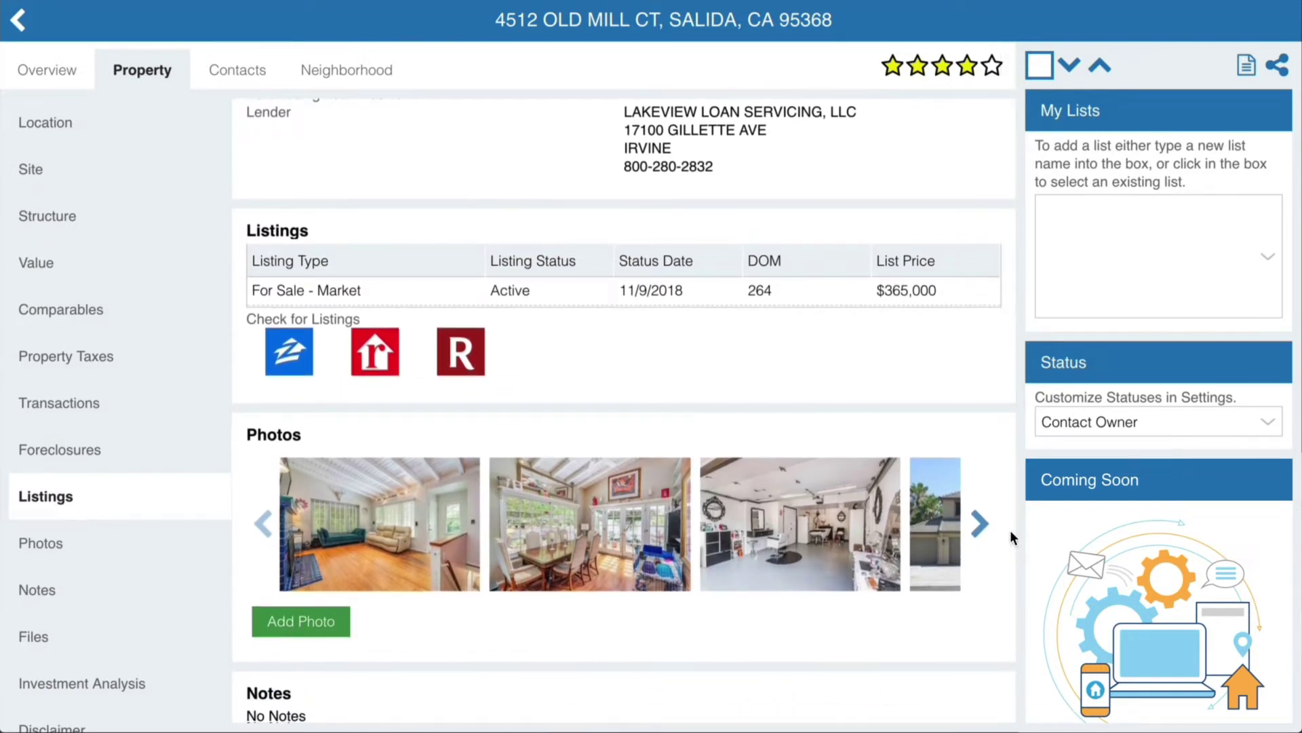
{"action": "scroll", "coordinate": [1011, 530], "scroll_direction": "down", "scroll_amount": 4}
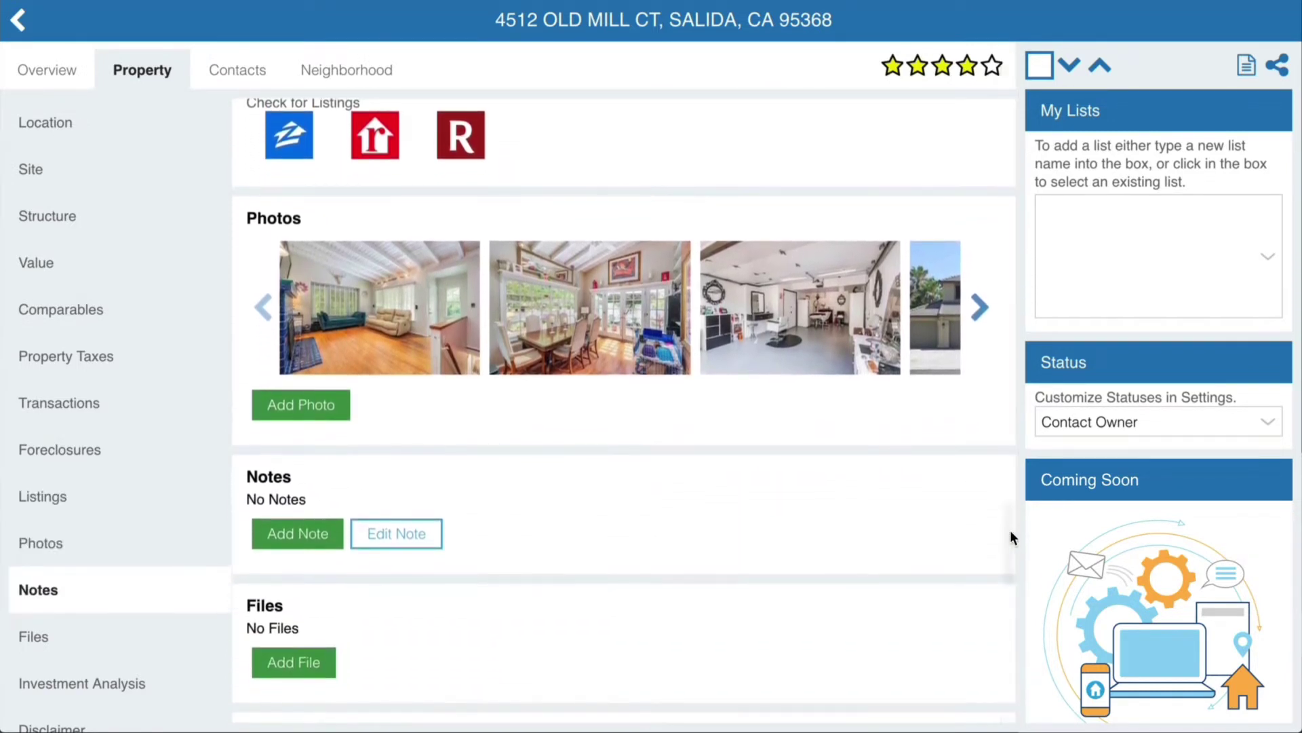
{"action": "scroll", "coordinate": [1010, 533], "scroll_direction": "down", "scroll_amount": 5}
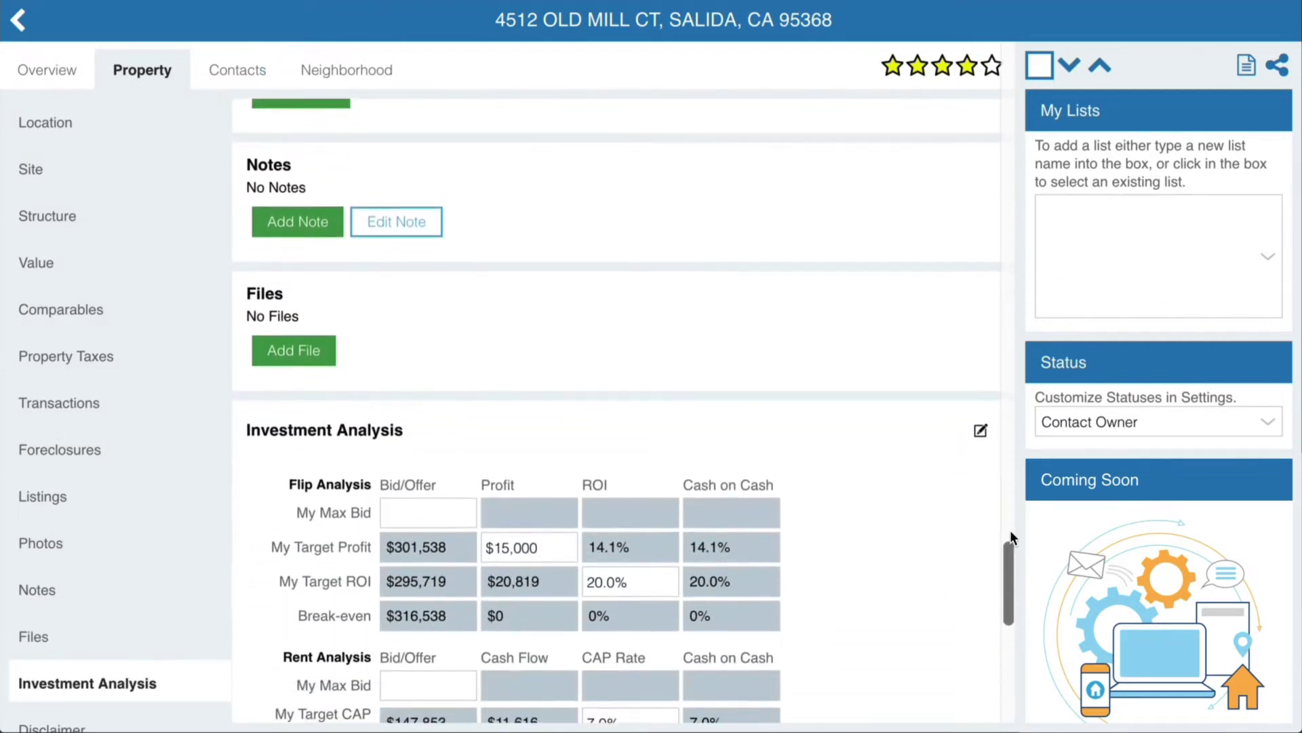
{"action": "scroll", "coordinate": [1010, 532], "scroll_direction": "down", "scroll_amount": 3}
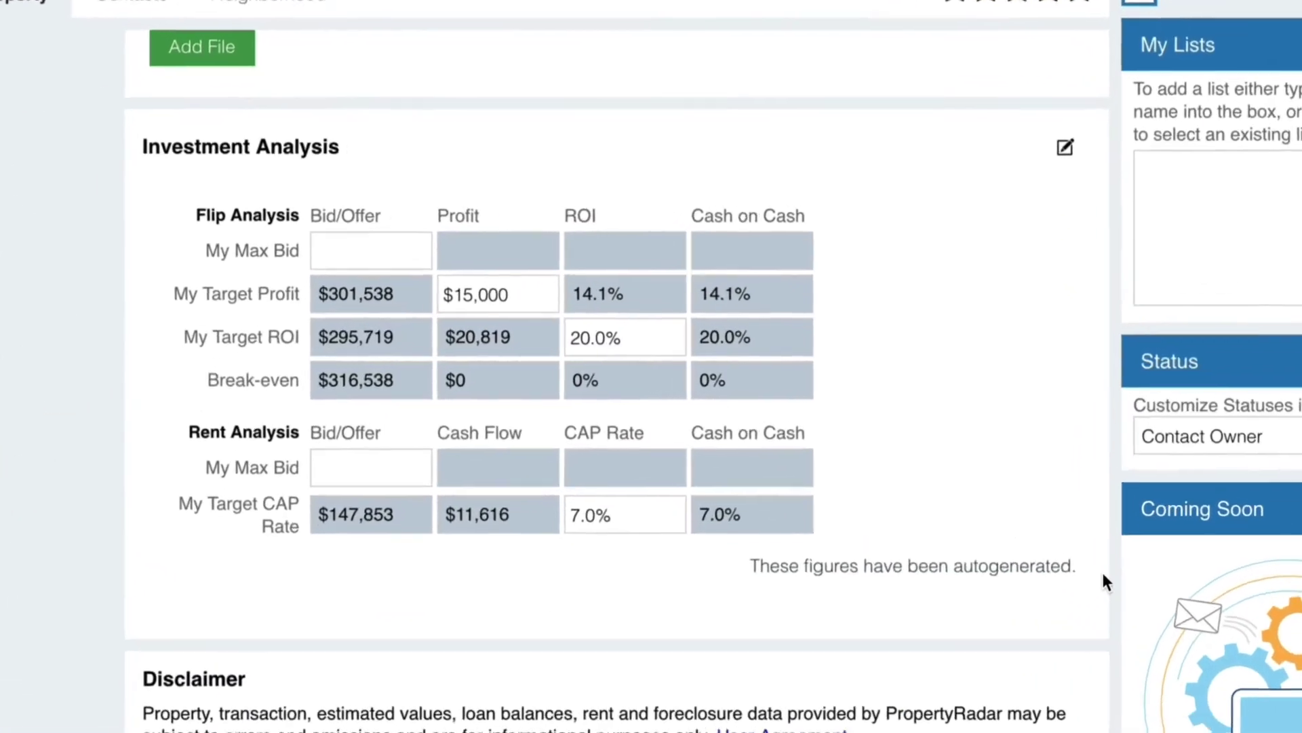
{"action": "scroll", "coordinate": [1157, 598], "scroll_direction": "down", "scroll_amount": 5}
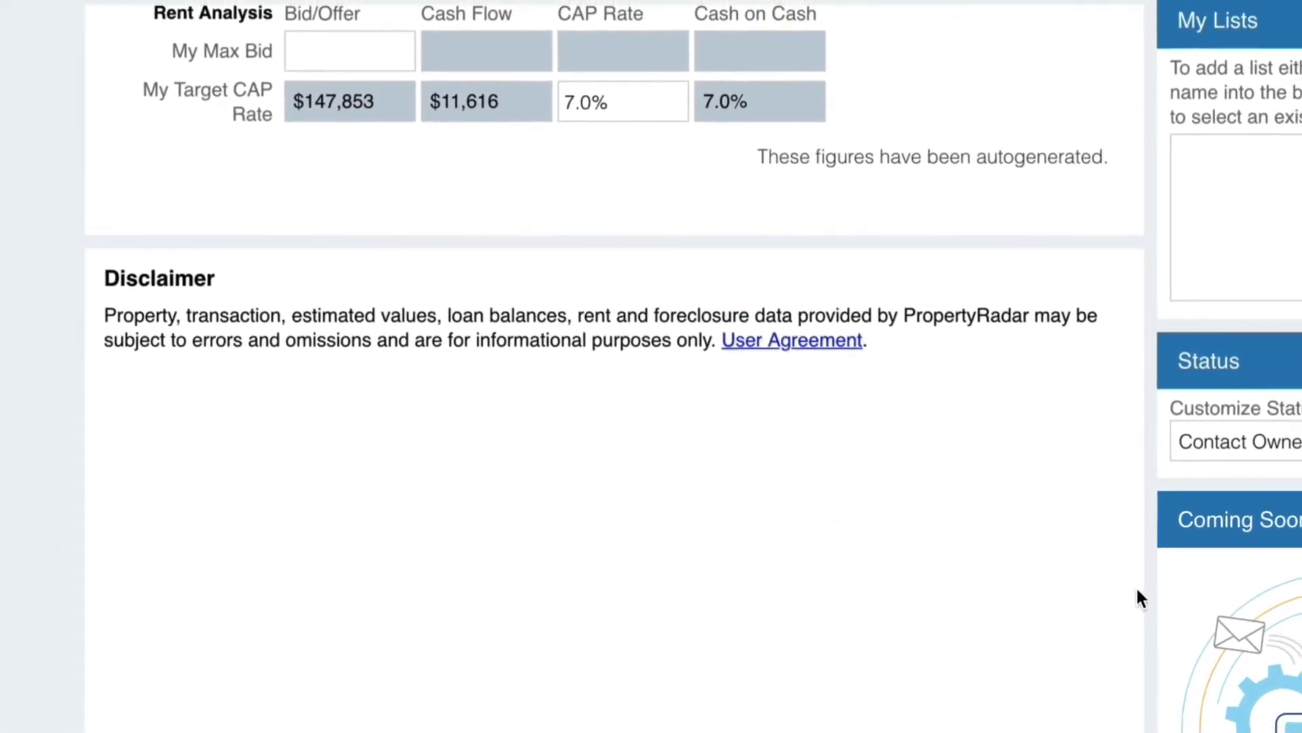
{"action": "left_click", "coordinate": [161, 20]}
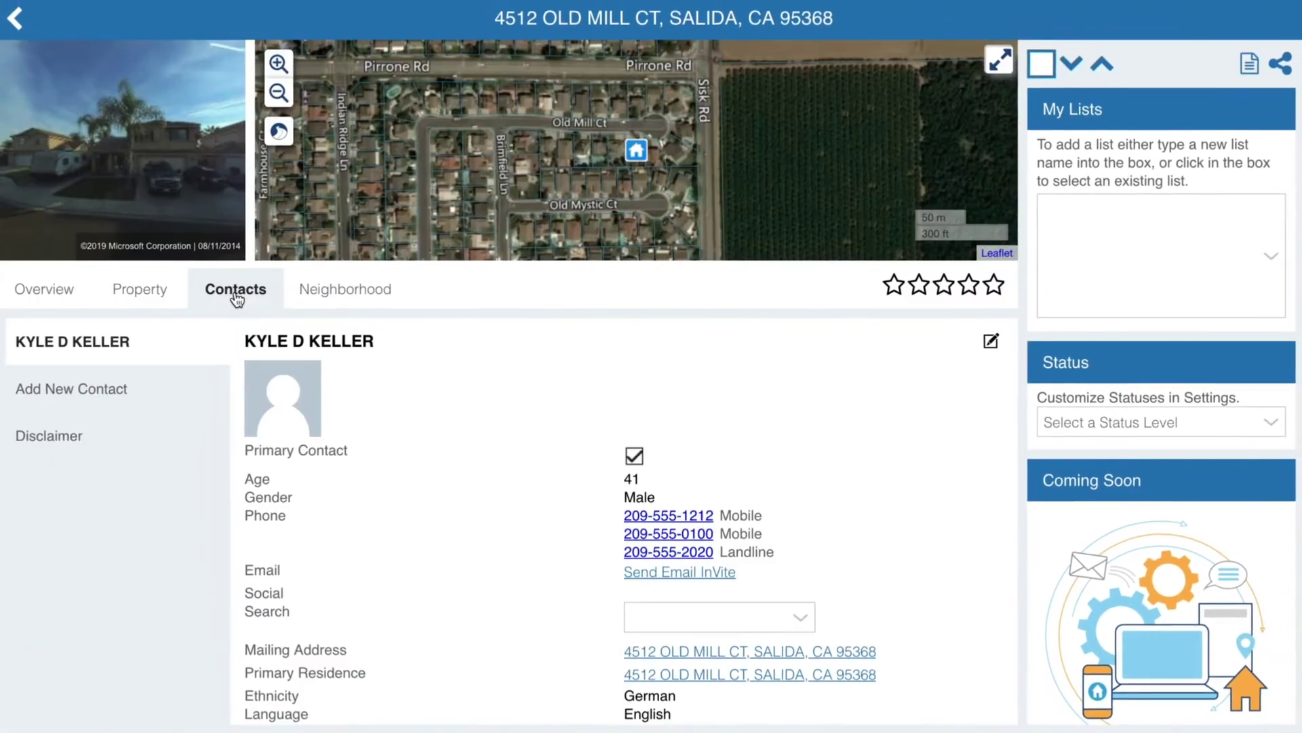
{"action": "scroll", "coordinate": [843, 492], "scroll_direction": "down", "scroll_amount": 5}
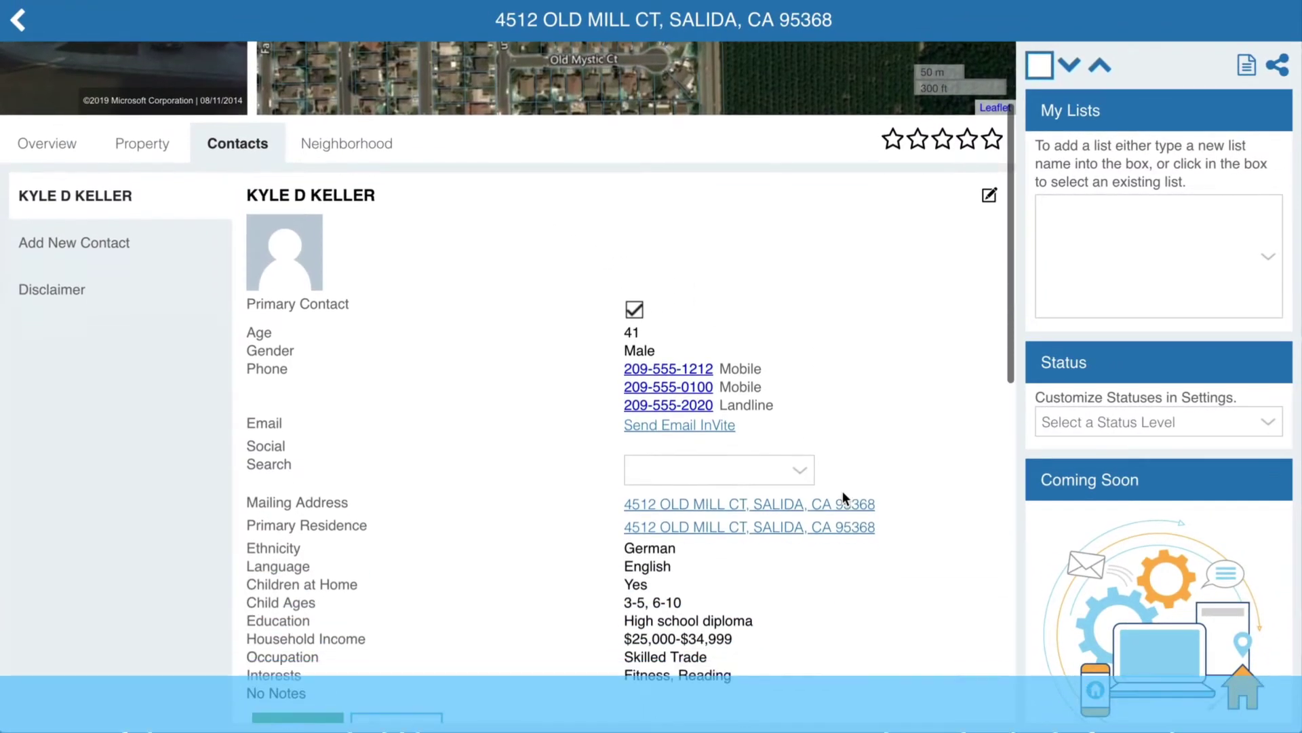
{"action": "scroll", "coordinate": [843, 492], "scroll_direction": "down", "scroll_amount": 1}
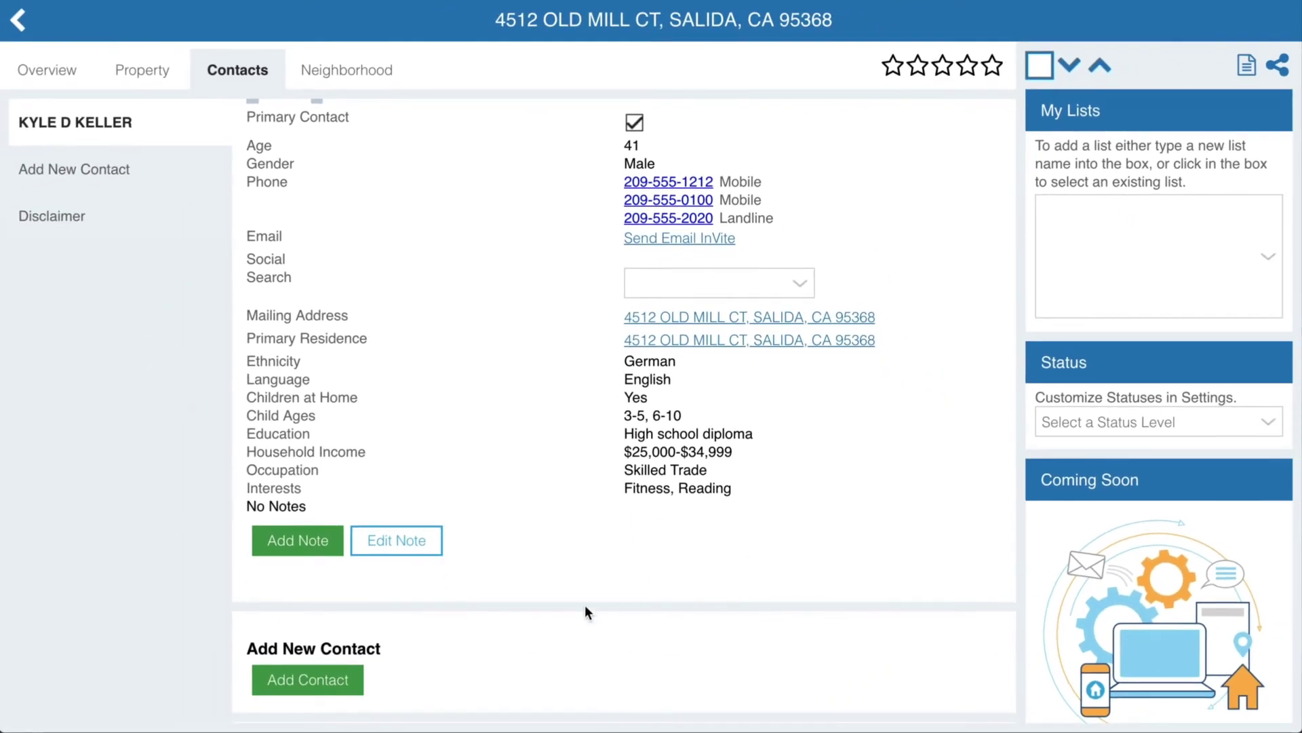
{"action": "scroll", "coordinate": [449, 673], "scroll_direction": "down", "scroll_amount": 3}
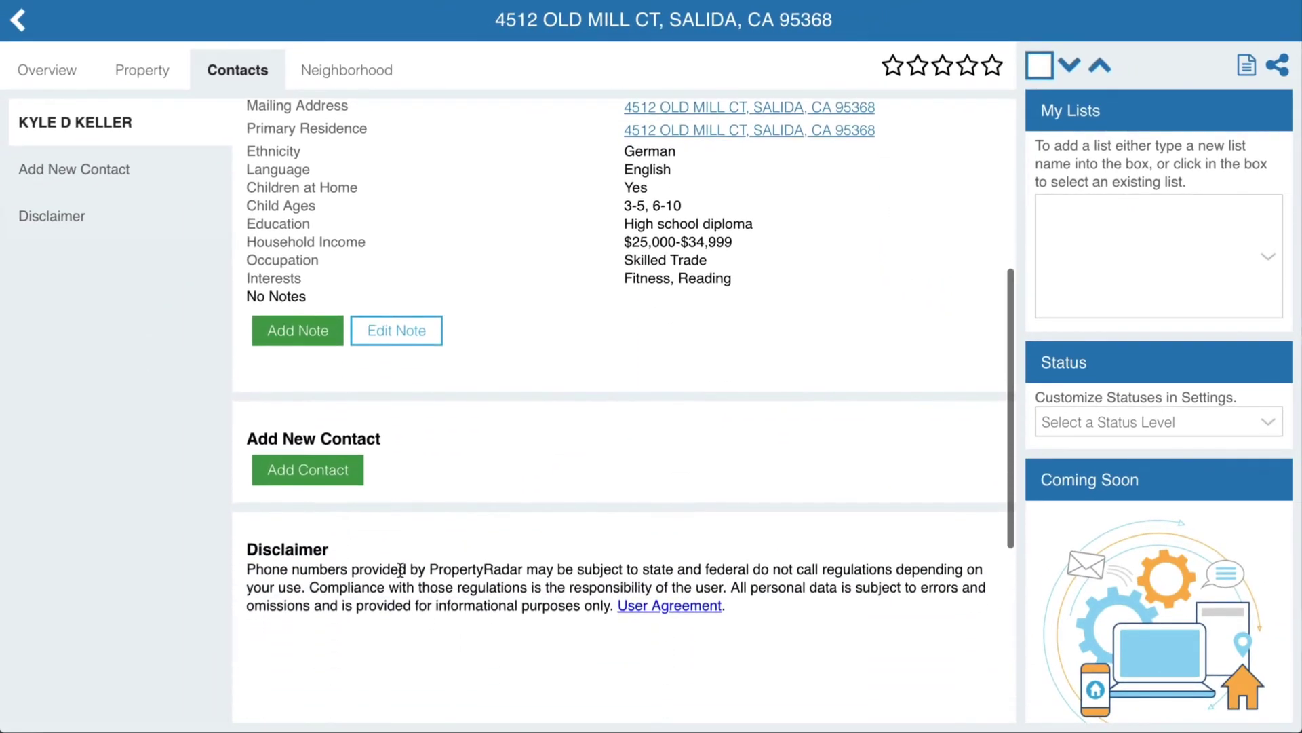
{"action": "left_click", "coordinate": [341, 470]}
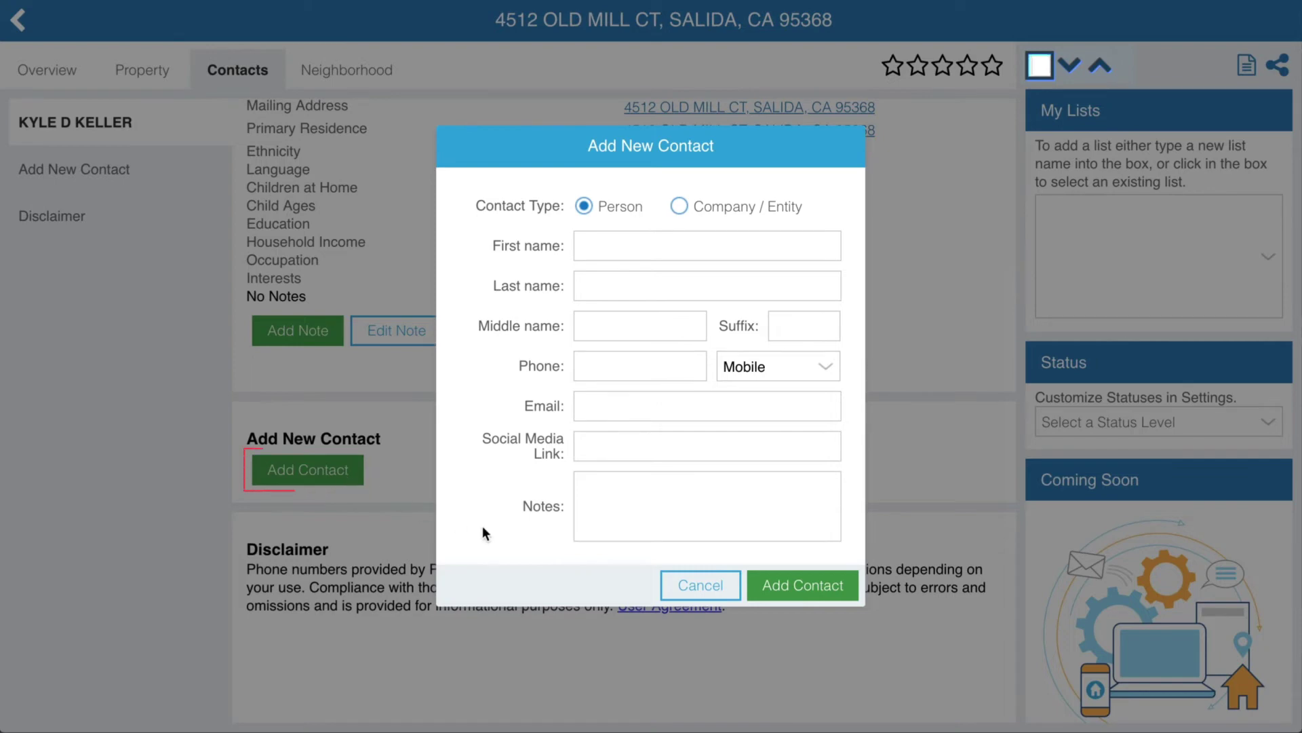
{"action": "left_click", "coordinate": [683, 583]}
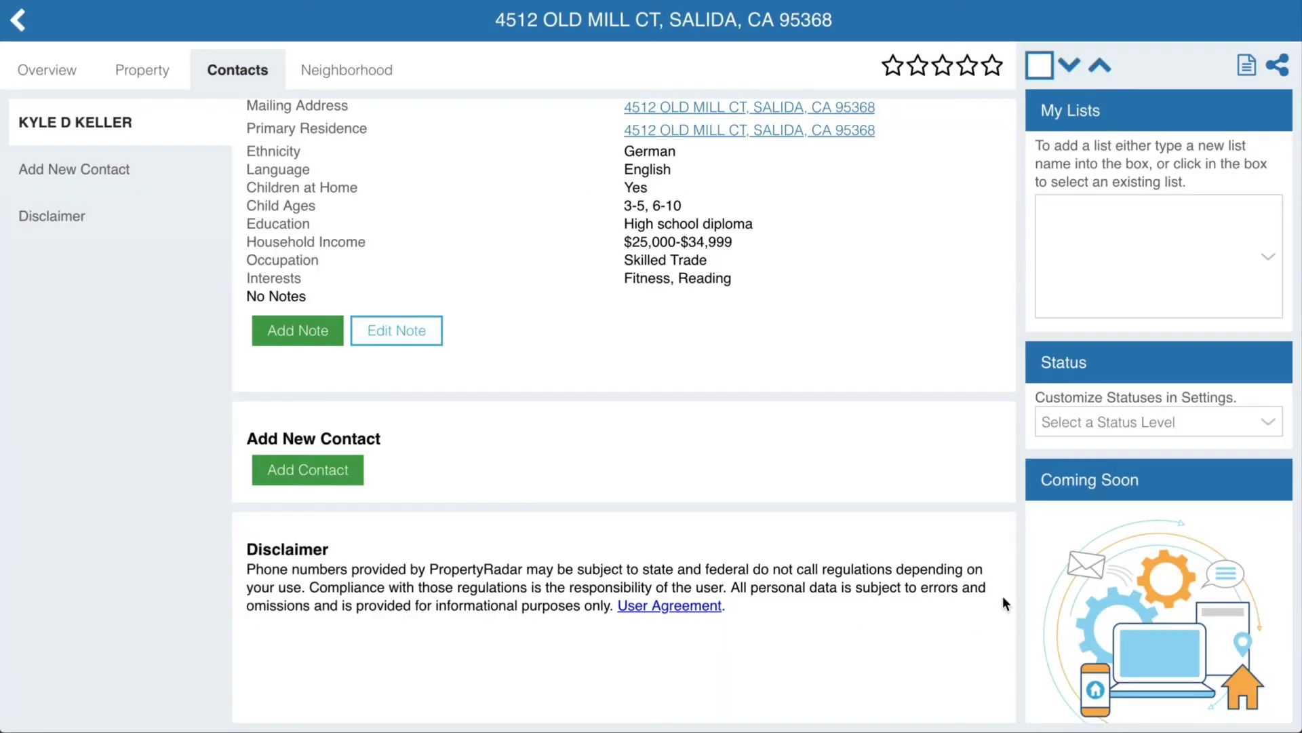
{"action": "scroll", "coordinate": [1003, 596], "scroll_direction": "up", "scroll_amount": 8}
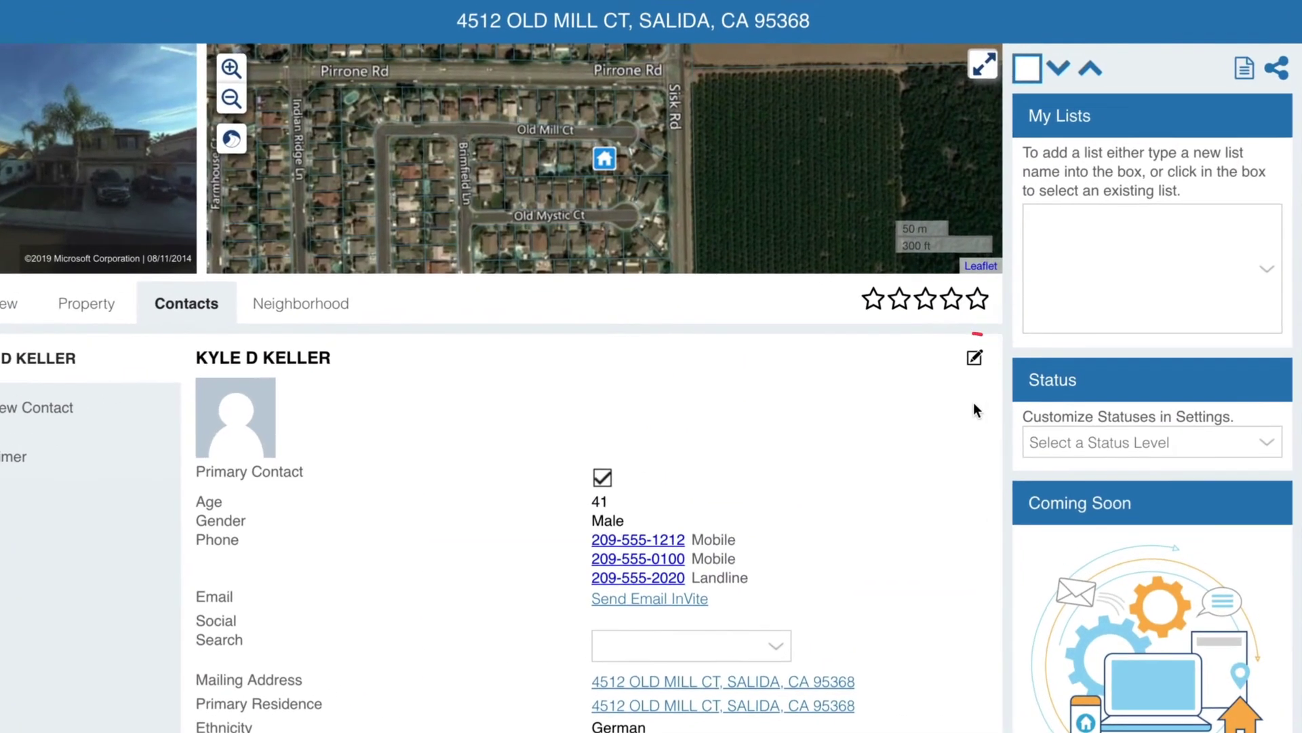
{"action": "left_click", "coordinate": [974, 357]}
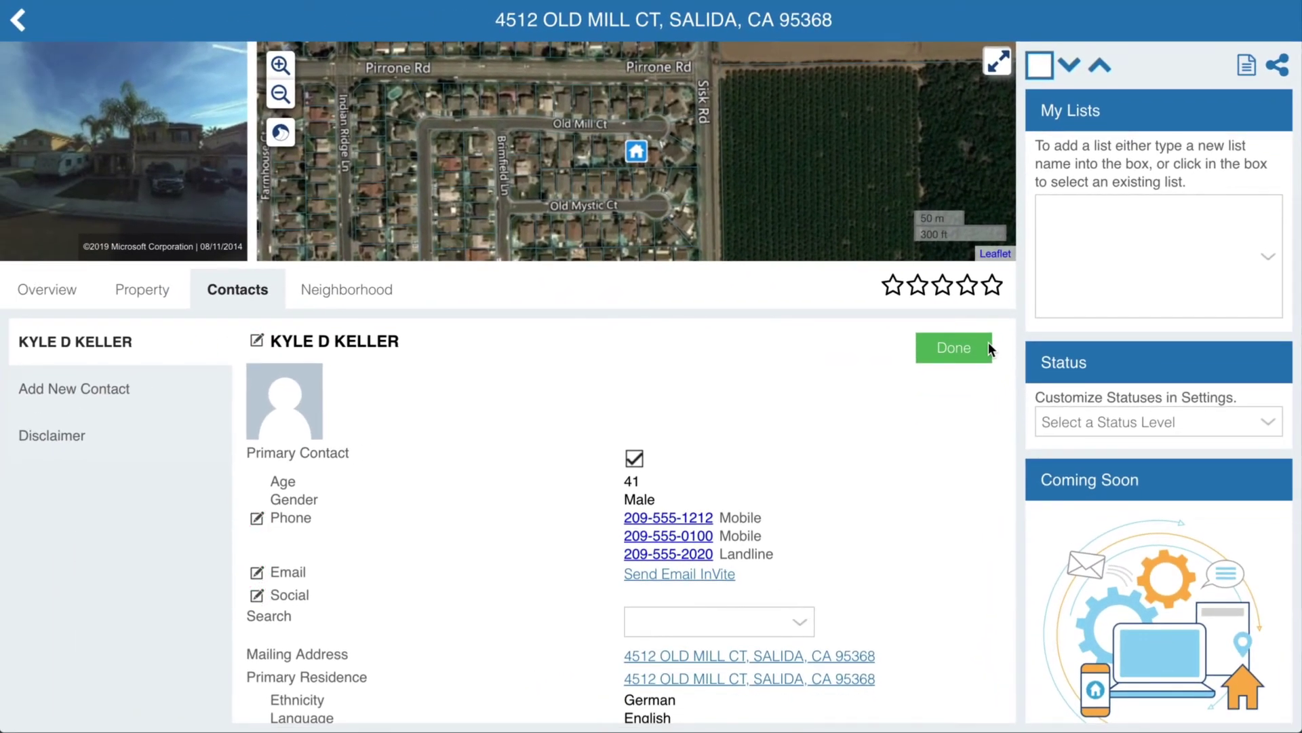
{"action": "left_click", "coordinate": [955, 349]}
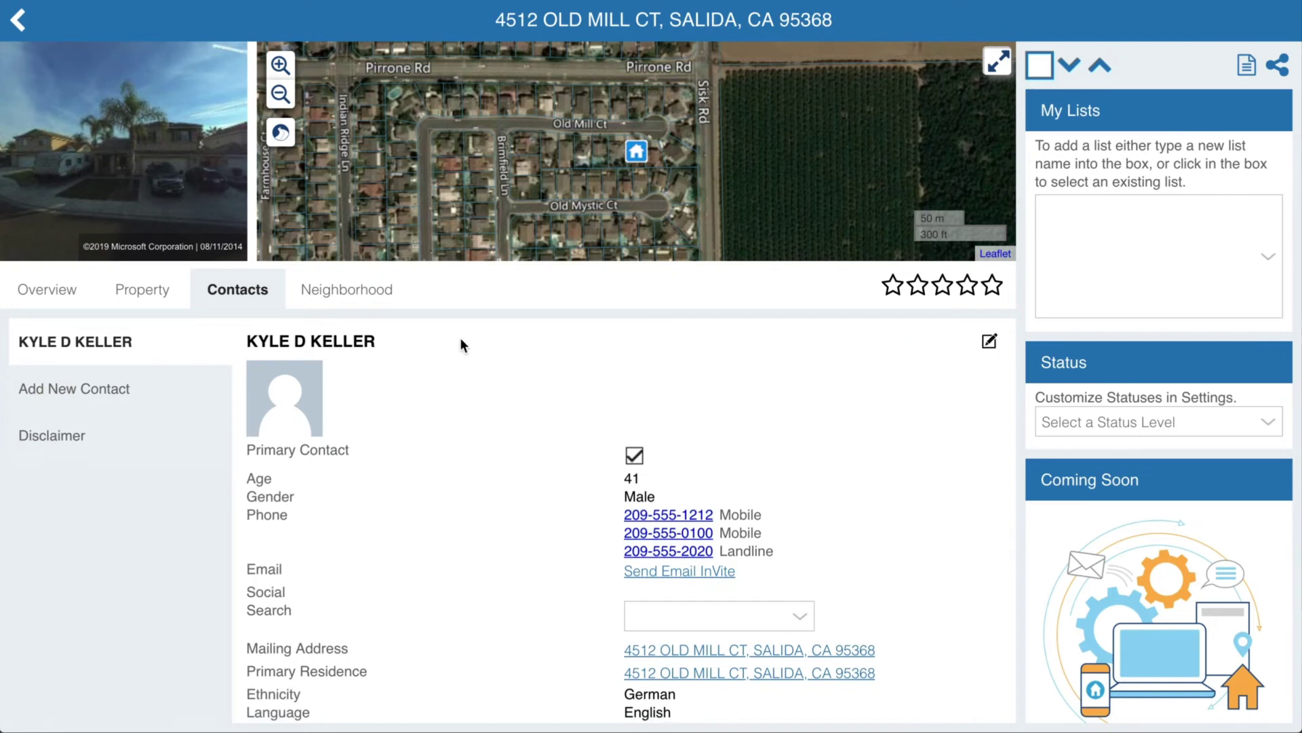
Review the Neighborhood tab's Demographics, Housing, Housing Risk and Neighbors table
{"action": "left_click", "coordinate": [356, 304]}
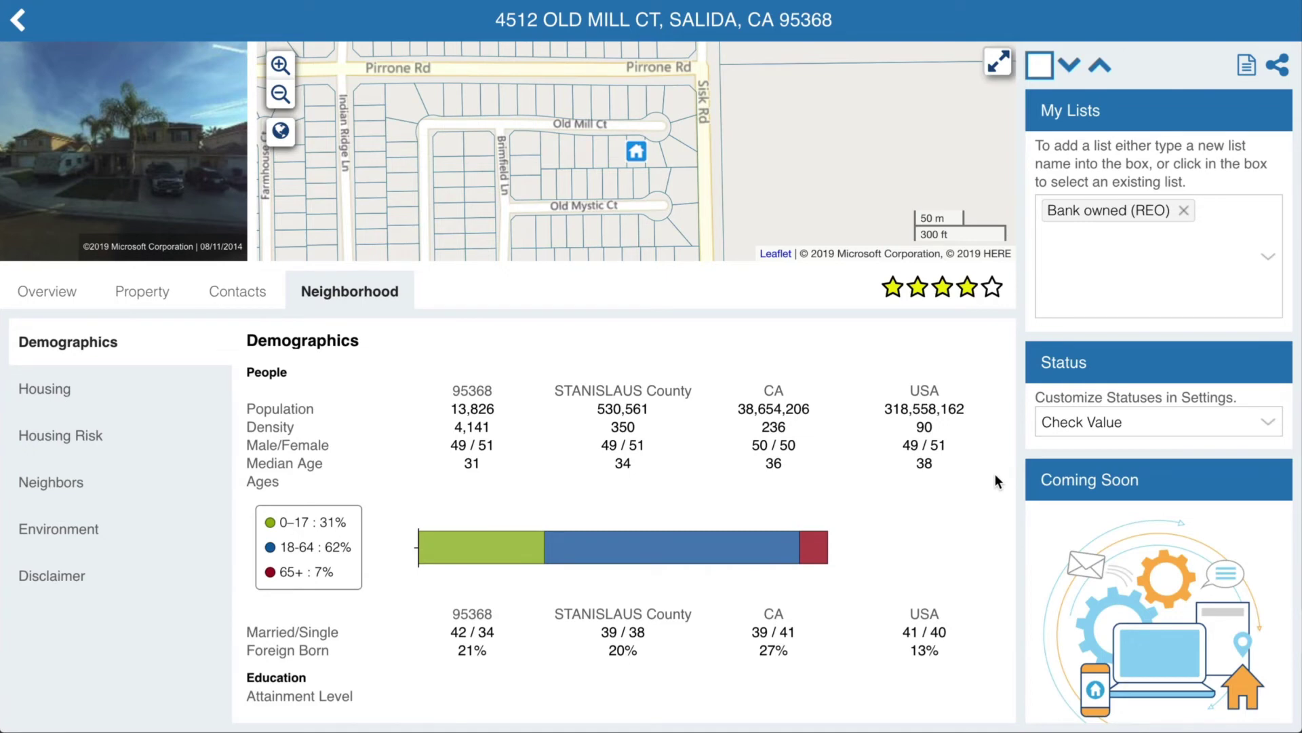
{"action": "scroll", "coordinate": [995, 473], "scroll_direction": "down", "scroll_amount": 6}
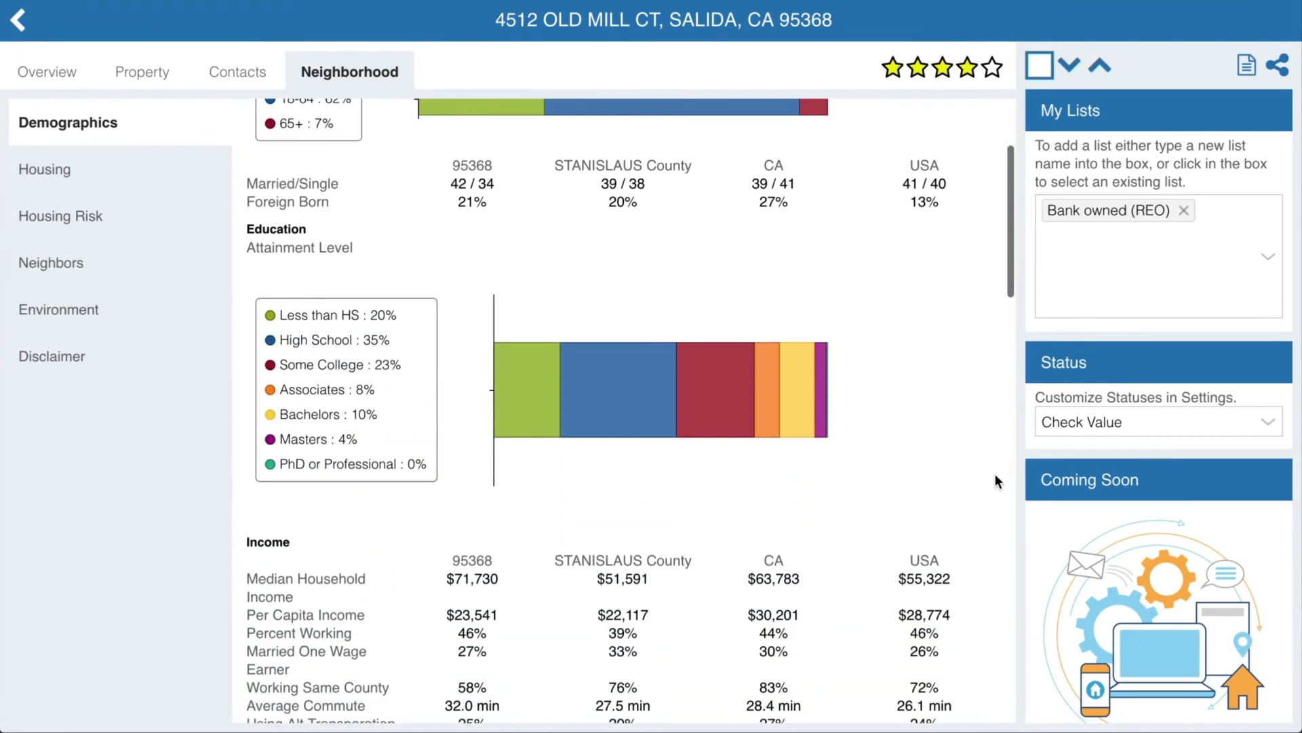
{"action": "scroll", "coordinate": [995, 473], "scroll_direction": "down", "scroll_amount": 10}
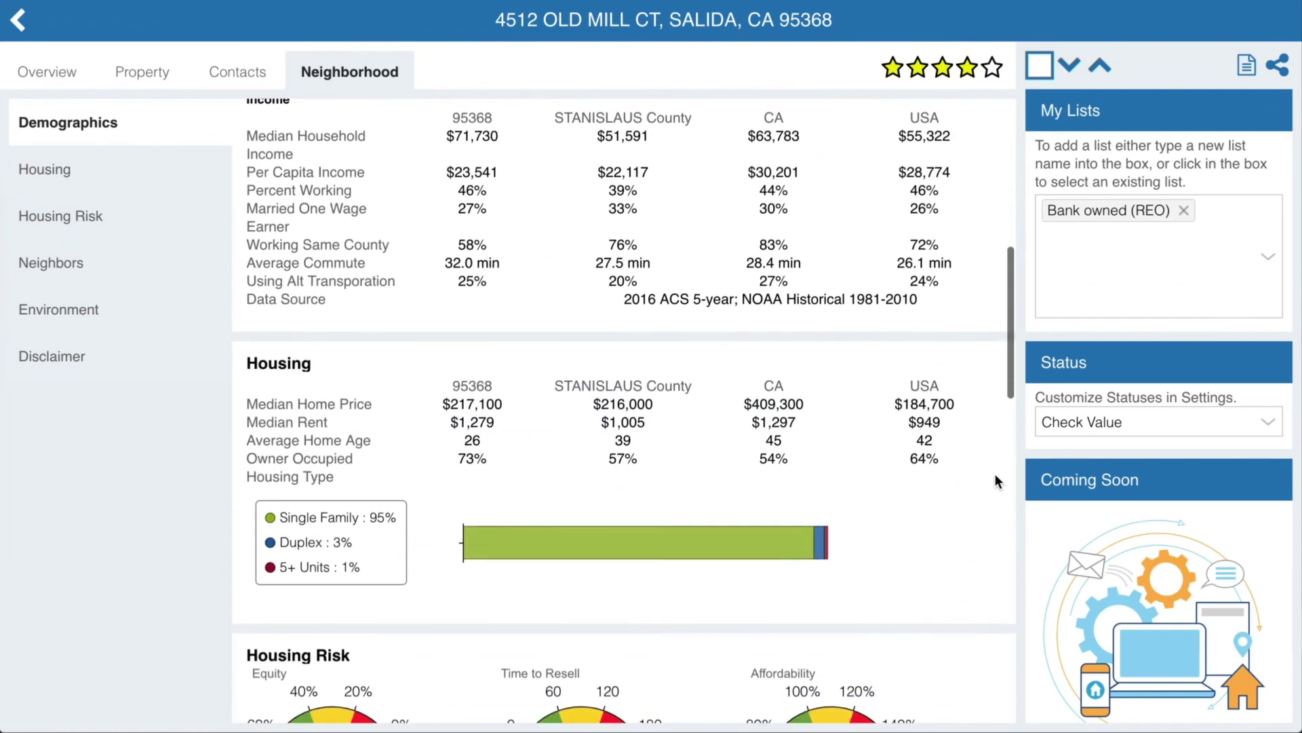
{"action": "scroll", "coordinate": [995, 479], "scroll_direction": "down", "scroll_amount": 4}
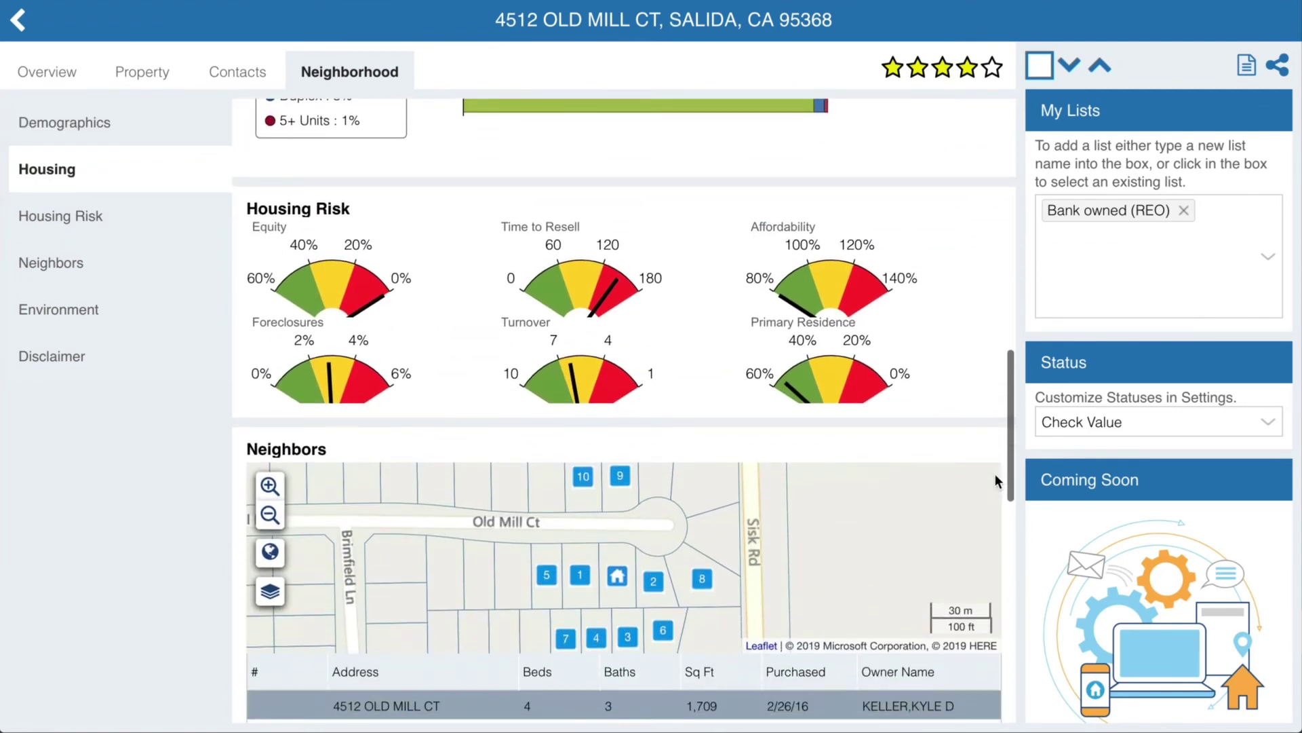
{"action": "scroll", "coordinate": [995, 473], "scroll_direction": "down", "scroll_amount": 5}
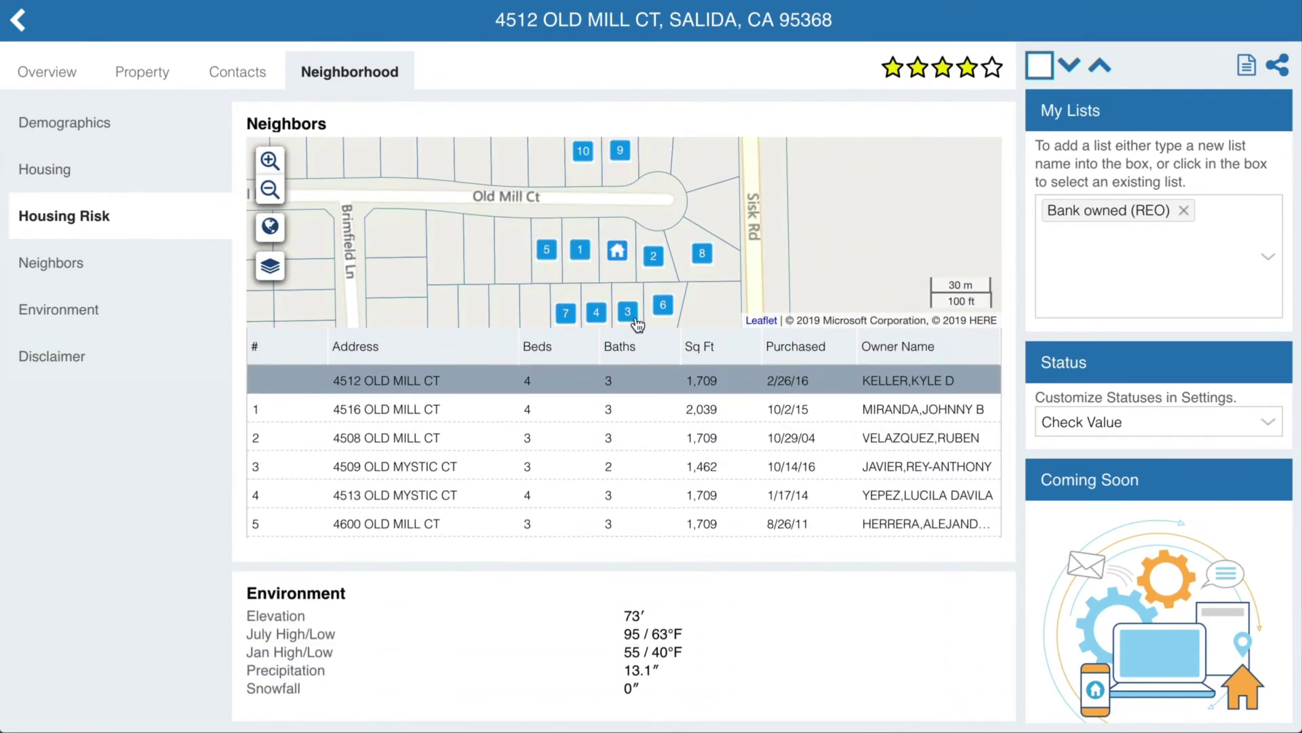
{"action": "left_click", "coordinate": [629, 313]}
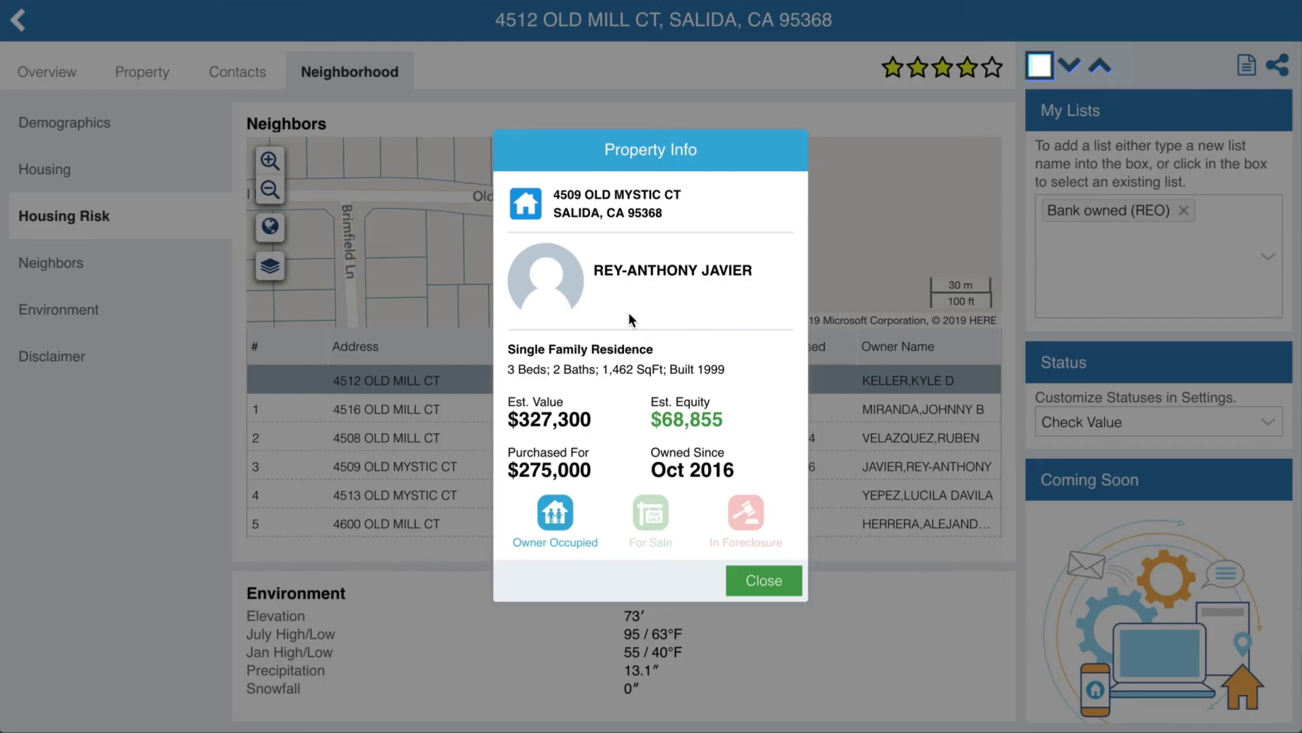
{"action": "left_click", "coordinate": [764, 580]}
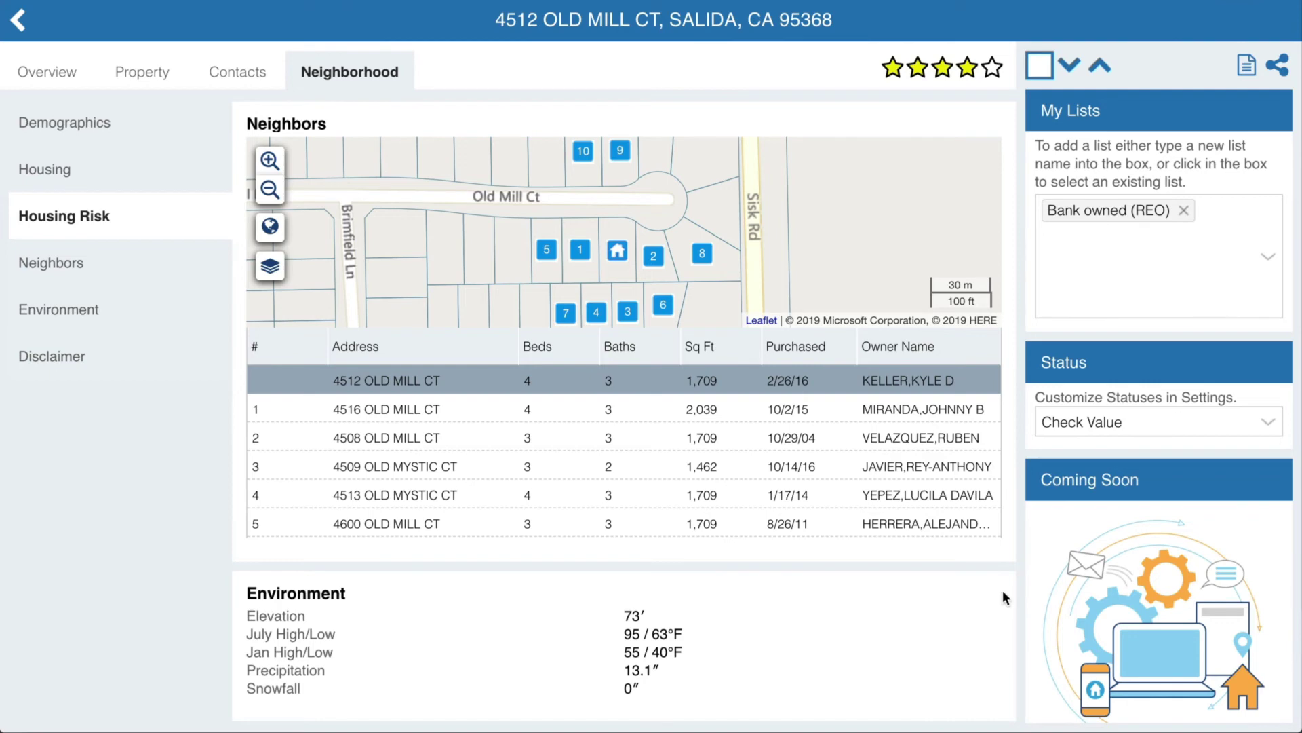
{"action": "scroll", "coordinate": [1002, 589], "scroll_direction": "down", "scroll_amount": 5}
{"action": "scroll", "coordinate": [1002, 589], "scroll_direction": "down", "scroll_amount": 1}
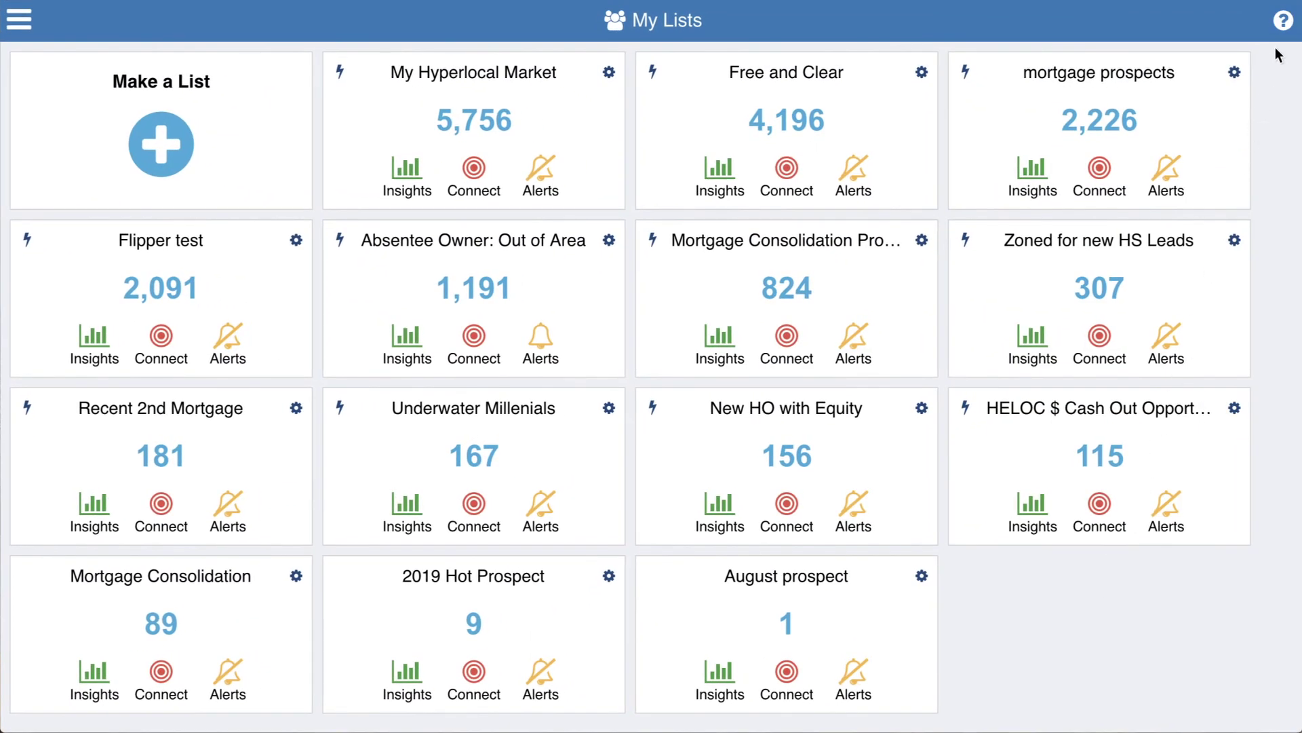
Open the help messenger panel from the question-mark icon at the top right
{"action": "left_click", "coordinate": [1282, 25]}
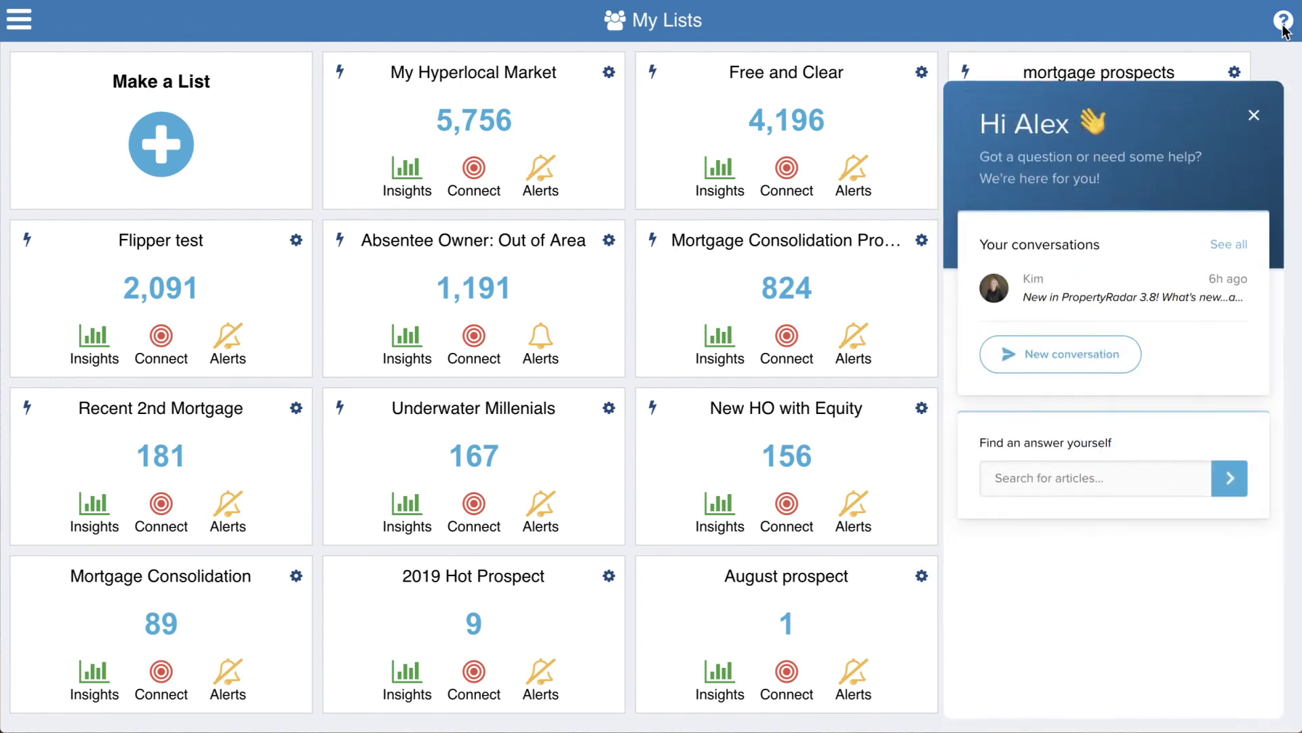